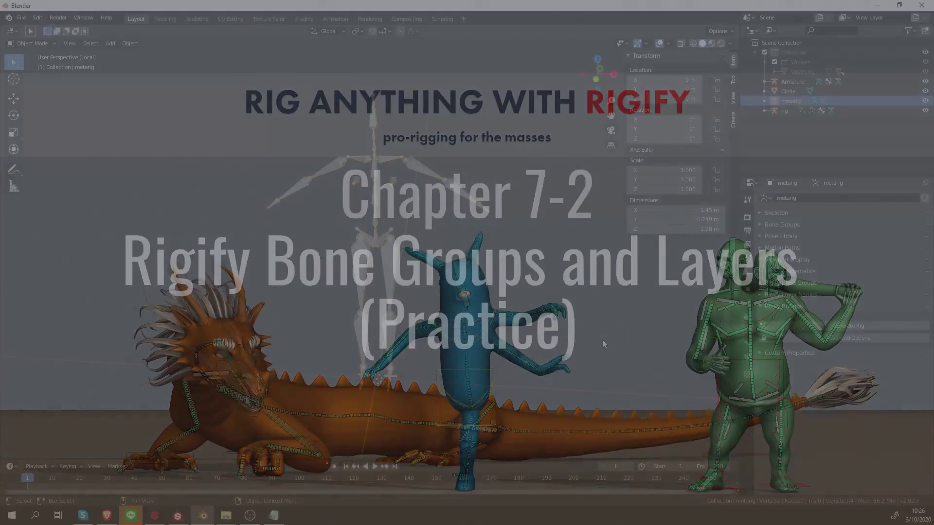
- Leave local view, delete the metarig and the old generated rig, and select the Armature
key(KP_Divide)
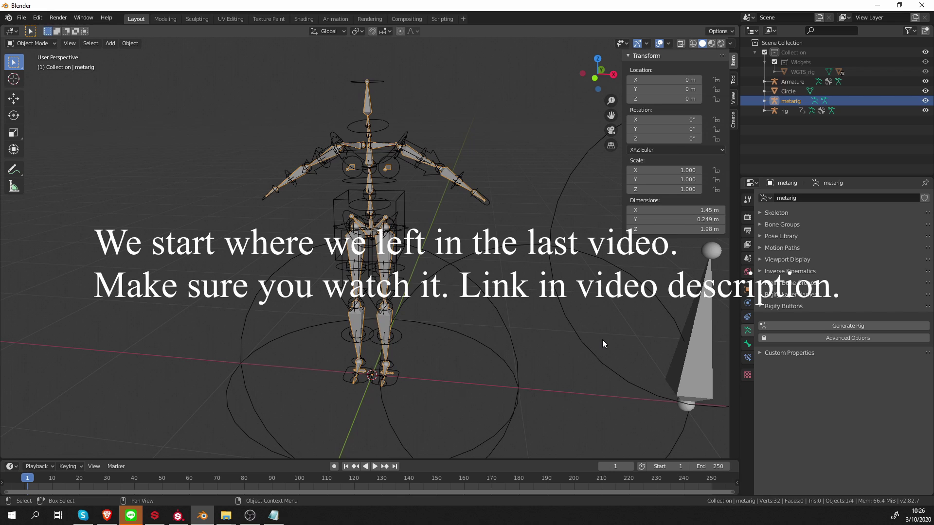
scroll(602, 341, down, 4)
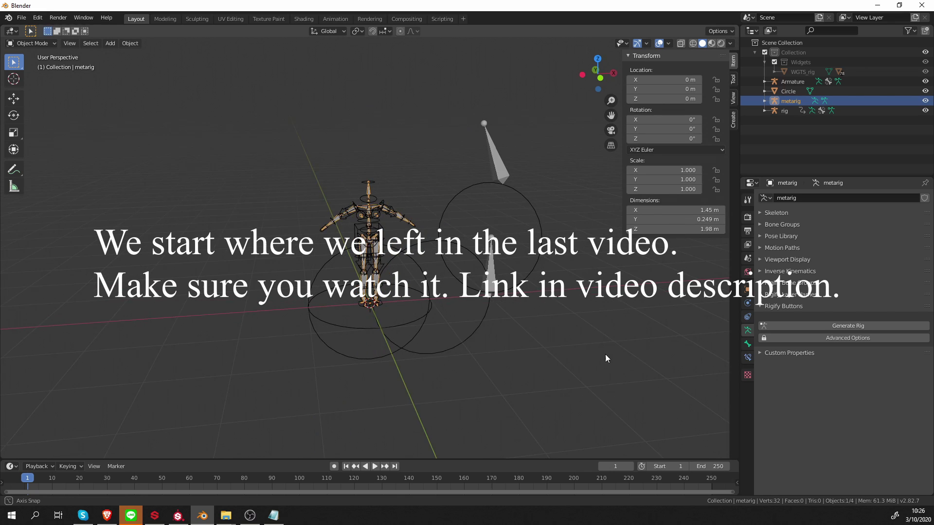
ctrl+click(843, 111)
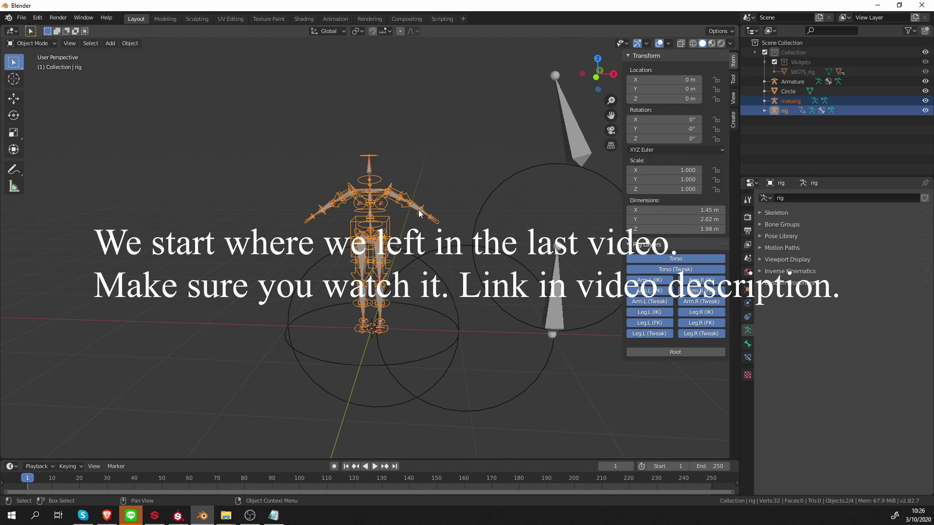
key(x)
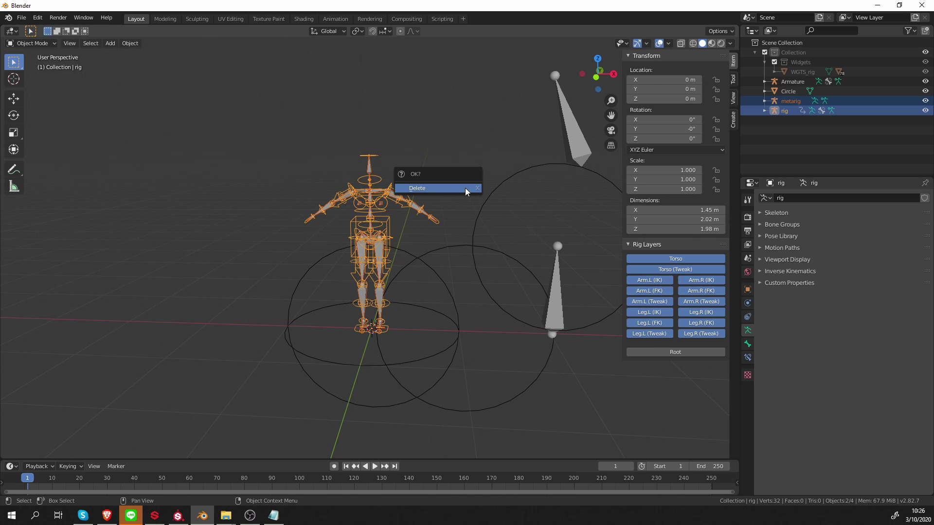
click(465, 188)
middle_drag(464, 202, 499, 264)
click(440, 233)
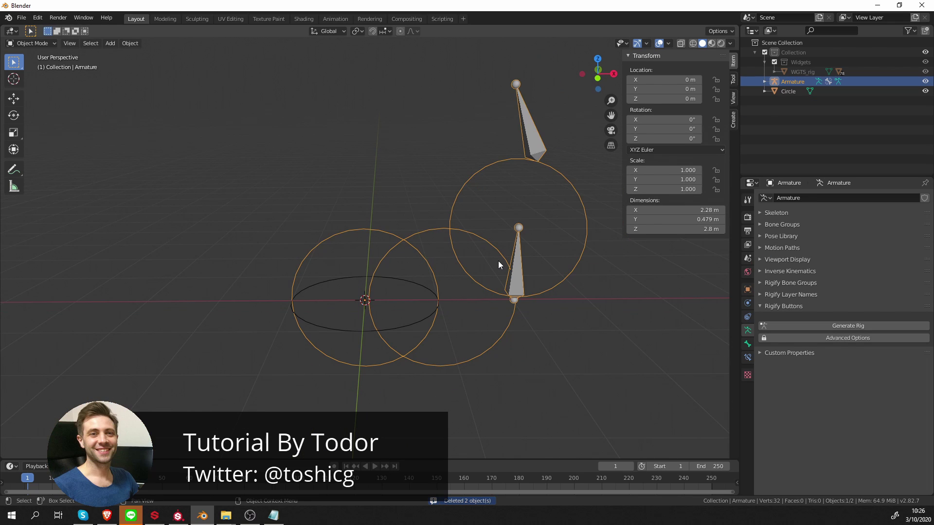
- In Pose Mode, clear the custom circle shapes from the yellow, red and blue bones
key(ctrl+Tab)
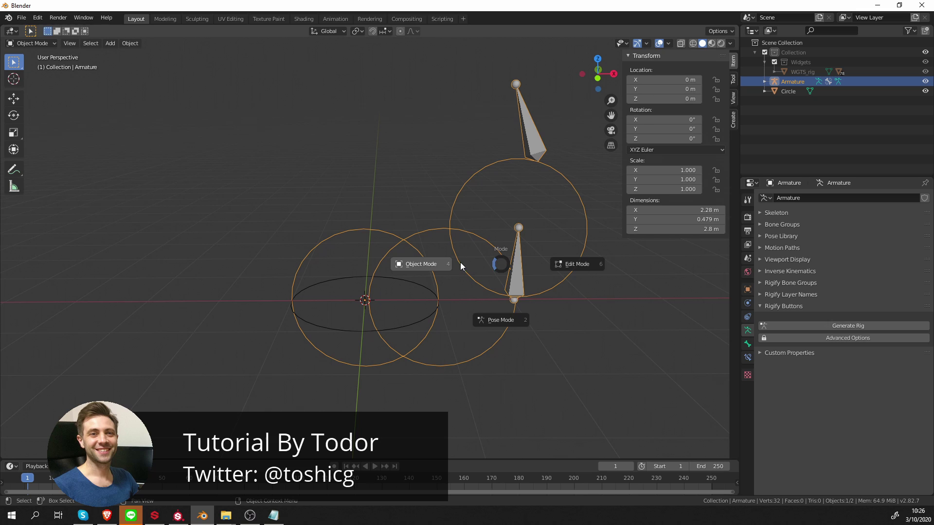
click(493, 319)
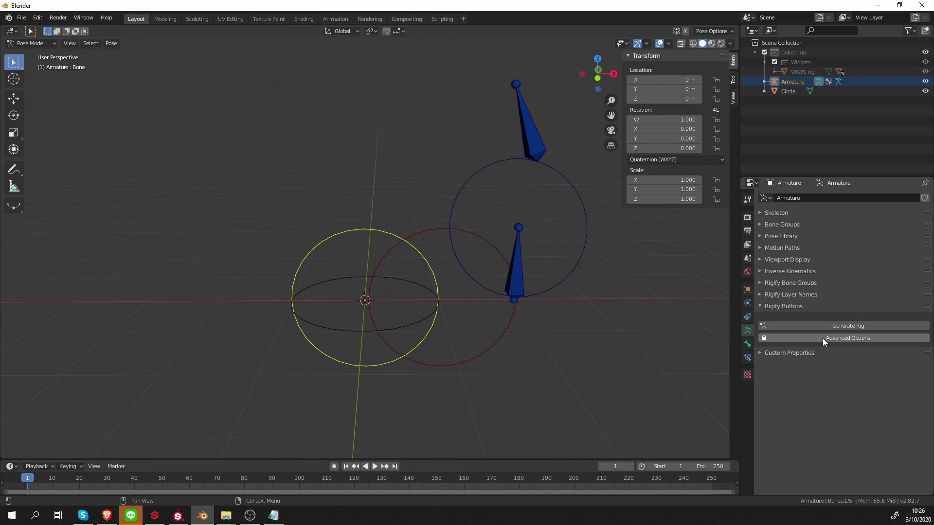
click(747, 344)
click(914, 430)
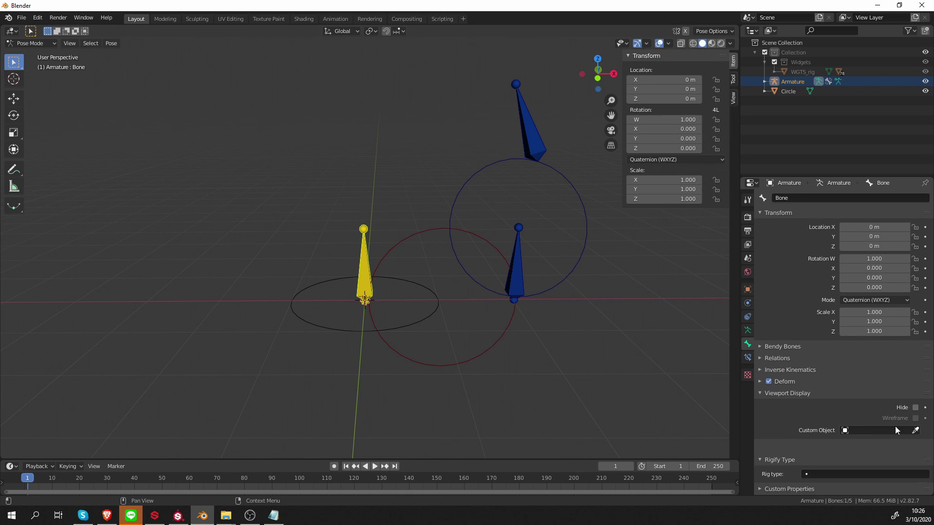
click(476, 358)
click(914, 430)
click(915, 430)
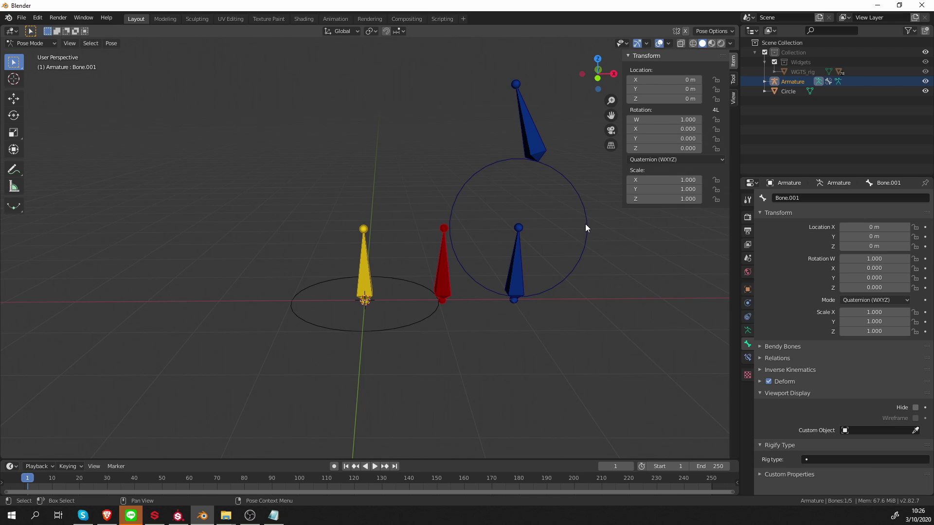
click(585, 223)
click(915, 431)
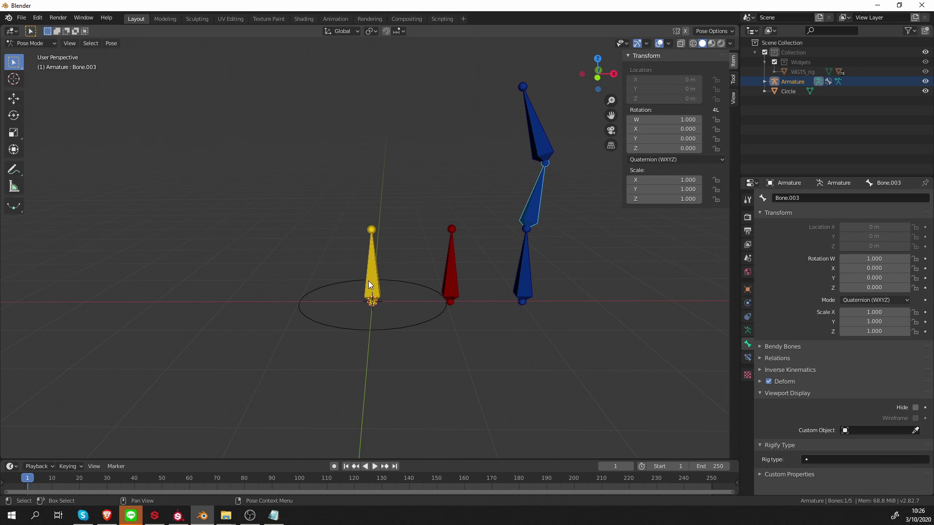
- Set Rigify types: basic.super_copy for Bone, basic.pivot for Bone.001, limbs.simple_tentacle for Bone.002
click(372, 276)
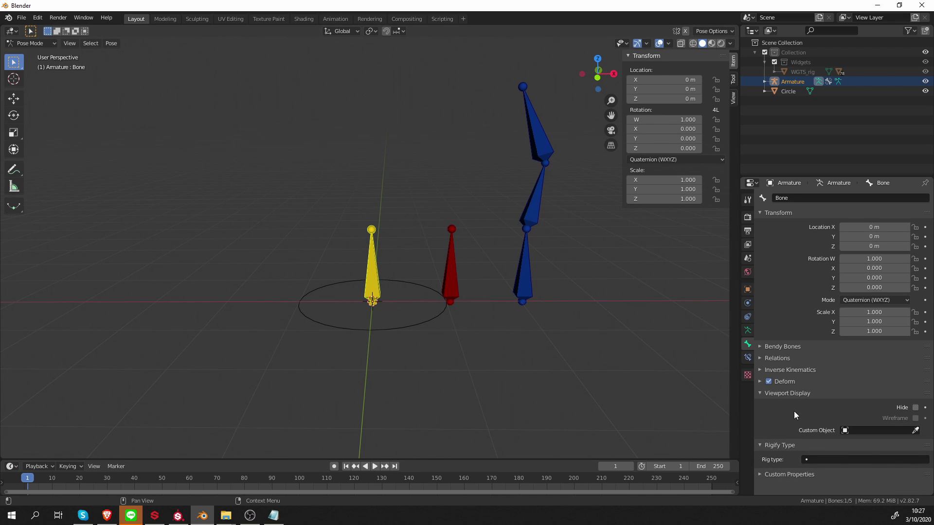
click(793, 394)
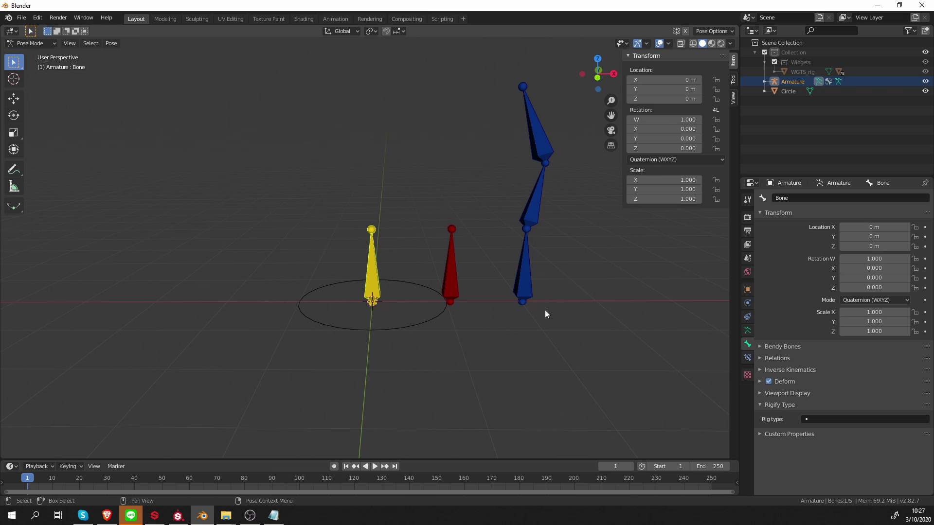
click(807, 419)
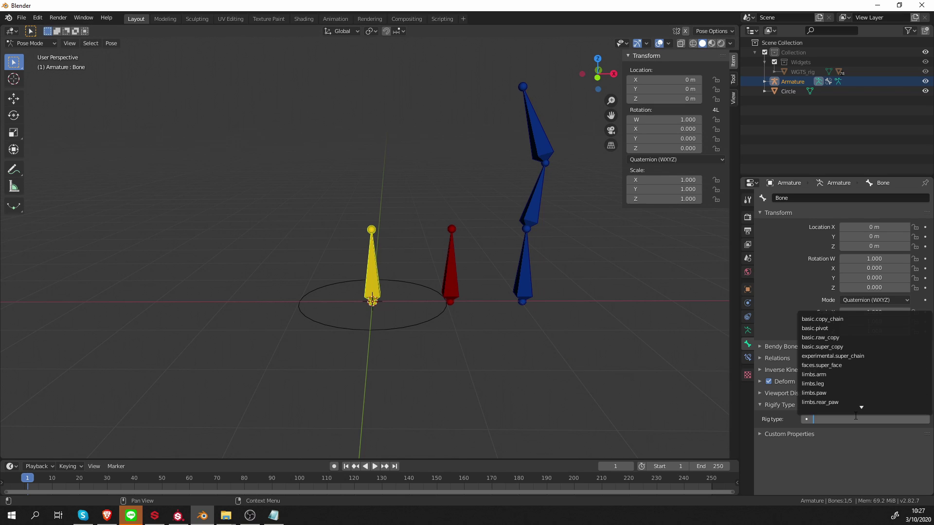
click(835, 346)
click(454, 287)
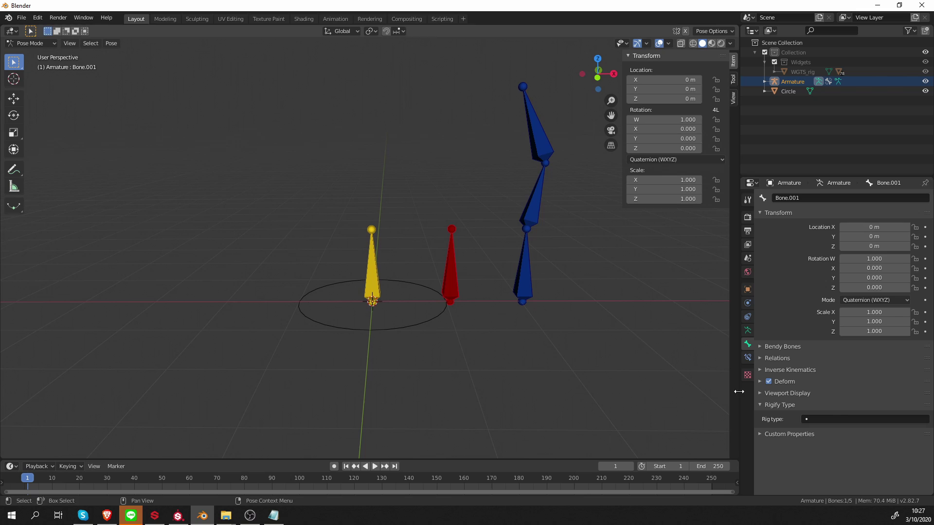
click(848, 419)
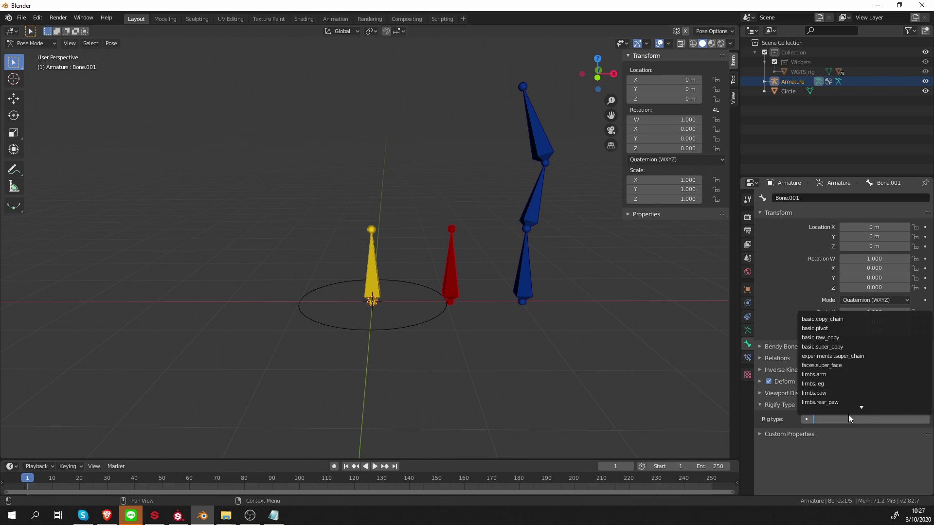
click(853, 328)
click(525, 282)
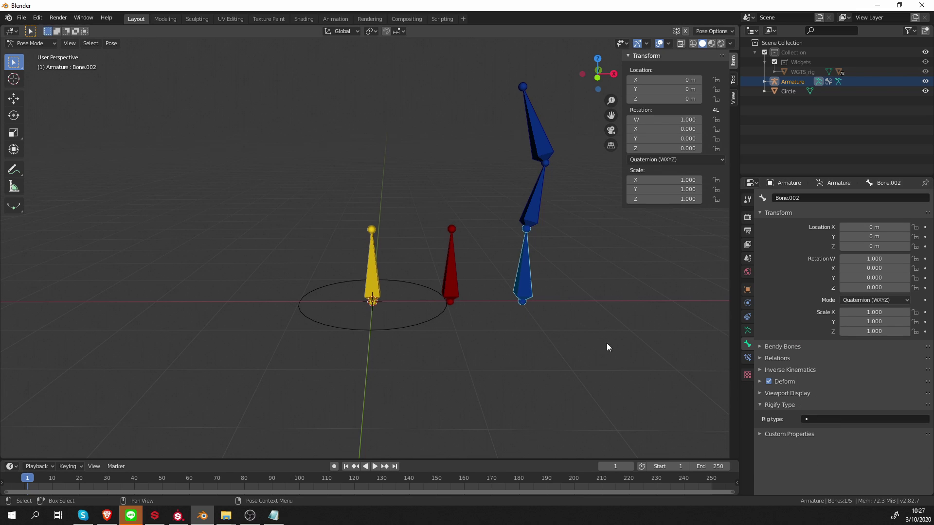
click(846, 417)
text(ten)
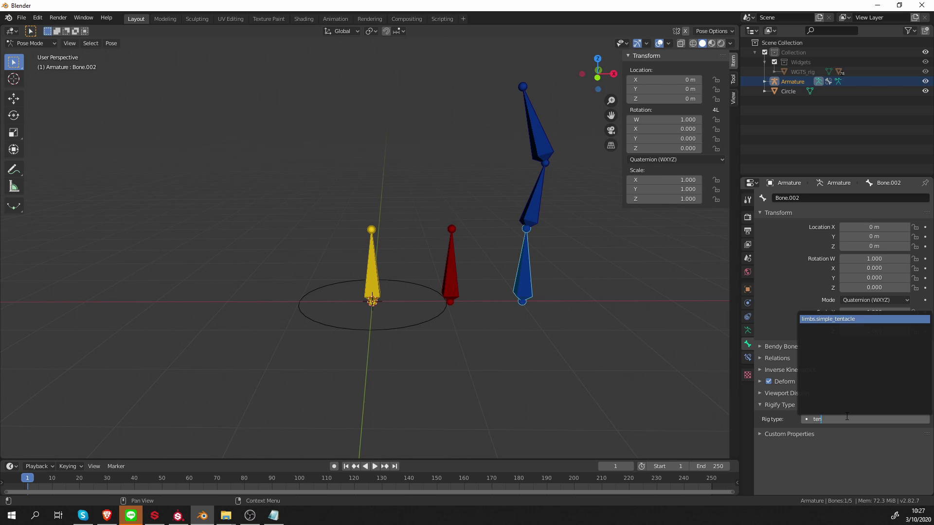
key(Return)
- Deselect all bones, return to Object Mode and delete the Circle object
click(747, 330)
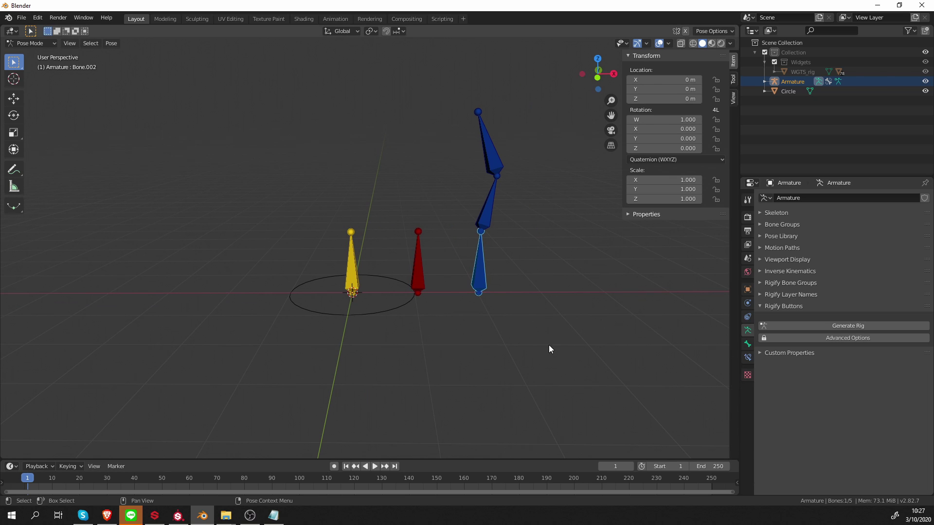
click(549, 345)
key(ctrl+Tab)
click(363, 309)
click(358, 312)
key(Delete)
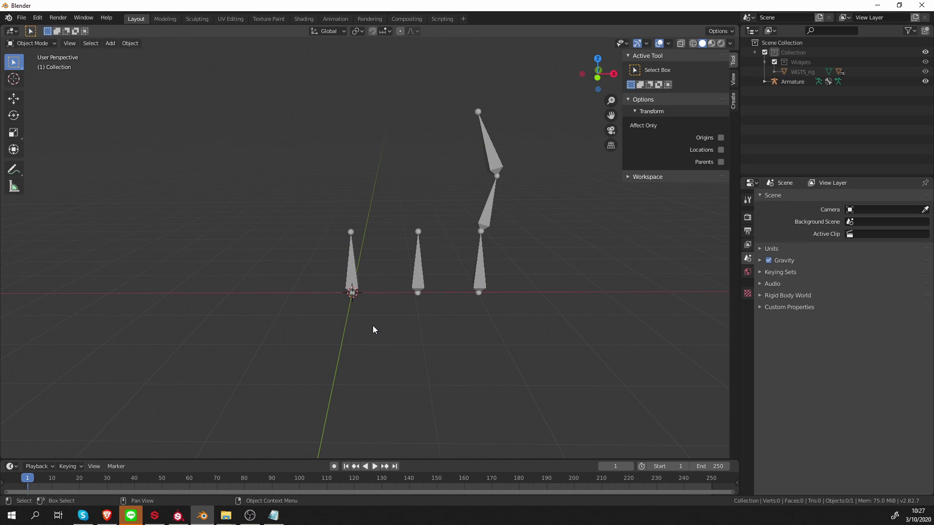
- Generate a rig from the Armature and expand its Skeleton panel
click(420, 309)
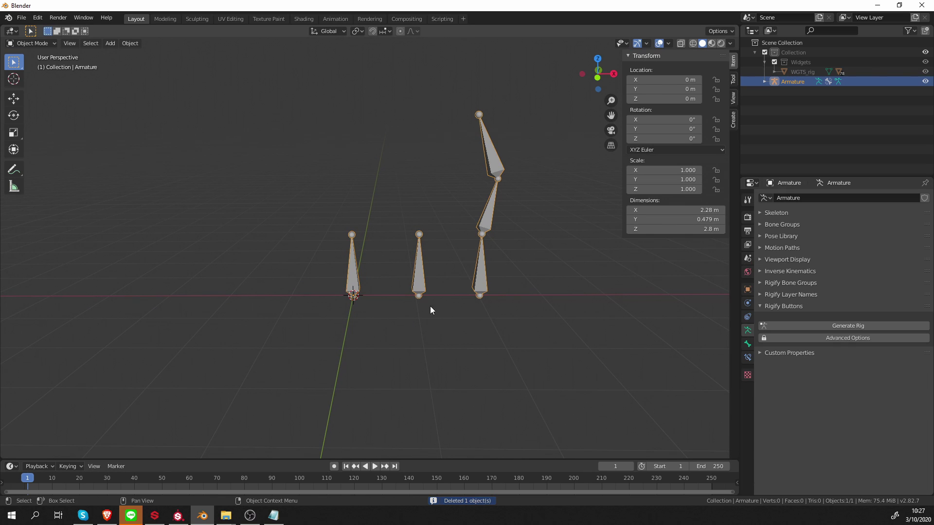
click(856, 326)
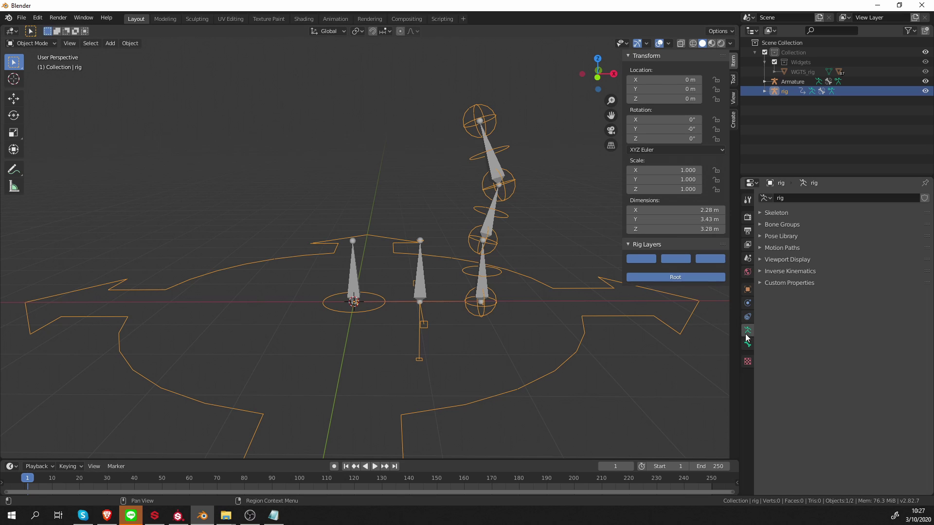
click(776, 213)
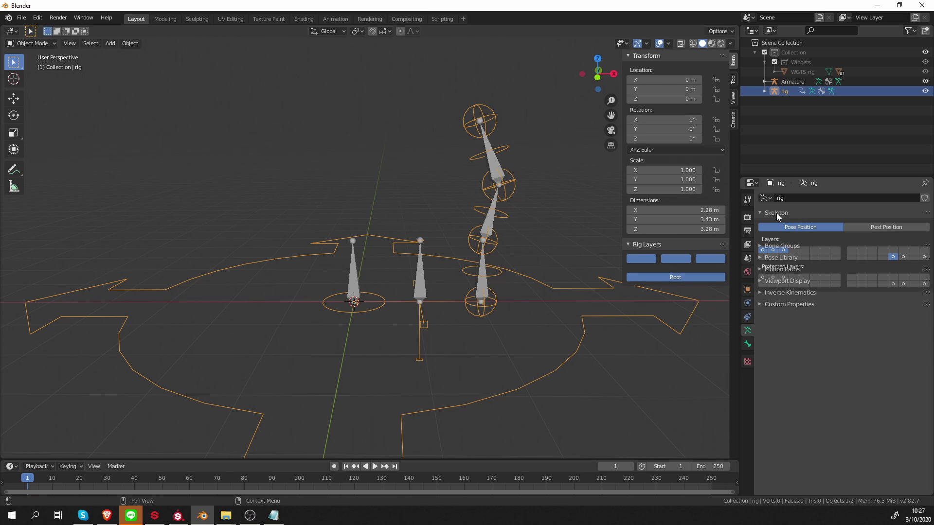
- Toggle the first and second Rig Layers buttons off and on to test them
click(641, 259)
click(642, 256)
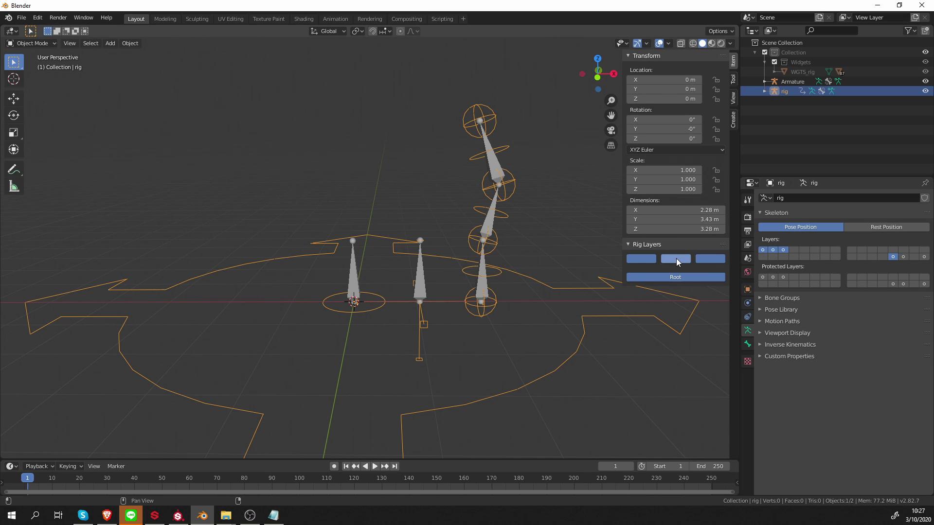
click(676, 259)
click(676, 259)
click(641, 259)
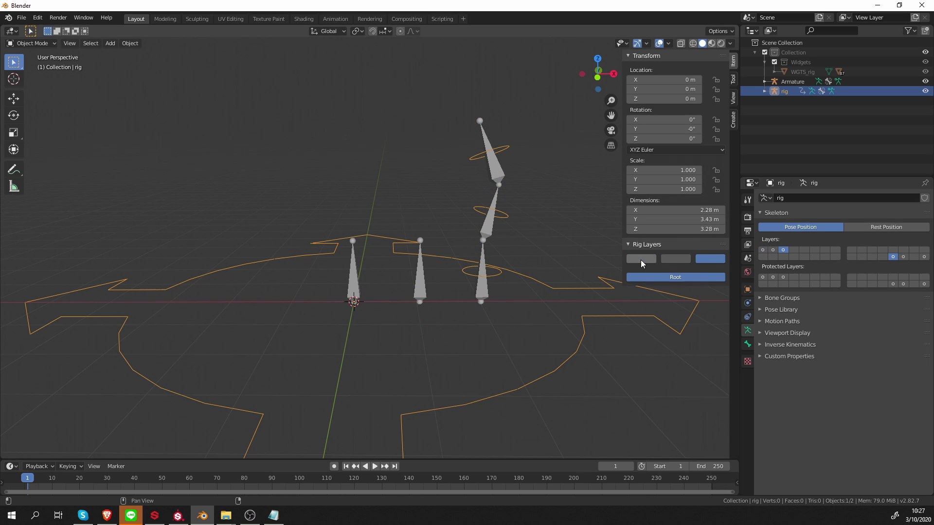
click(641, 260)
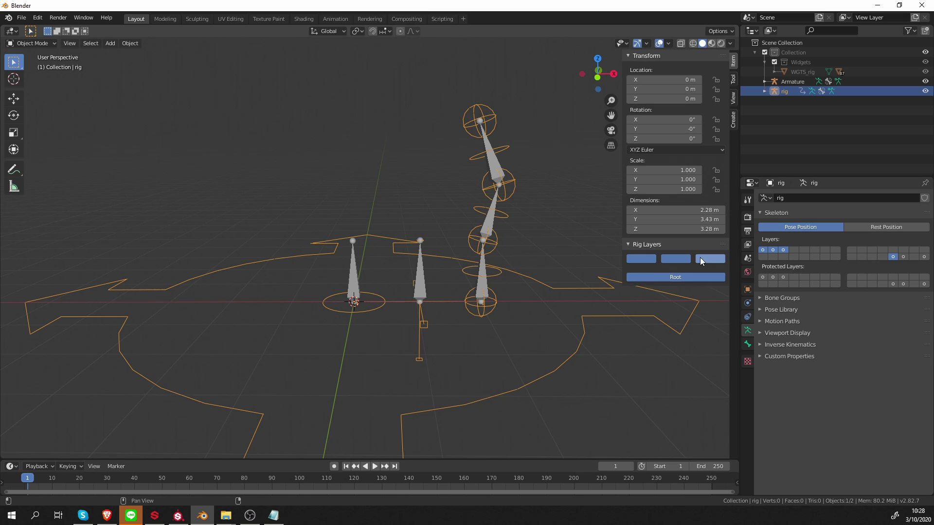
mouse_move(632, 349)
shift+middle_down()
mouse_move(640, 341)
mouse_move(635, 349)
shift+middle_up()
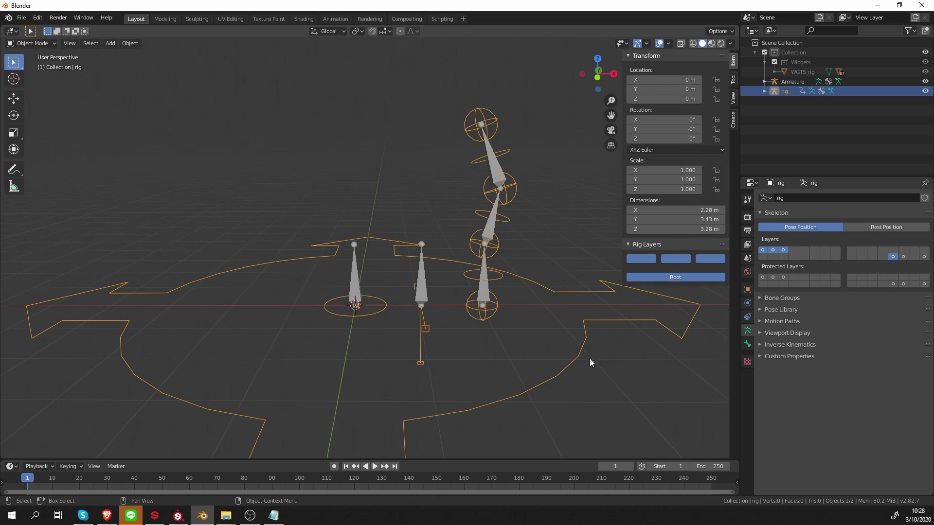
- Put the Armature in Pose Mode and expand the Rigify Bone Groups and Layer Names panels
click(419, 280)
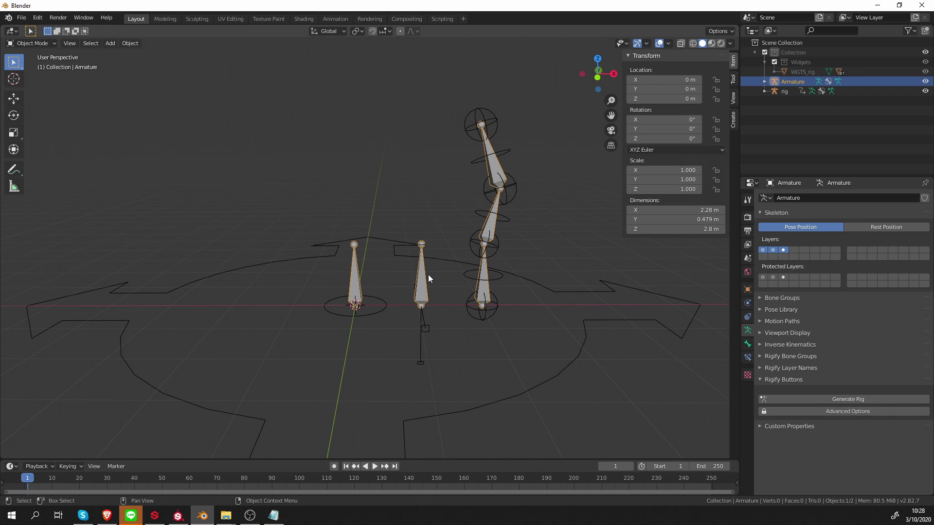
key(ctrl+Tab)
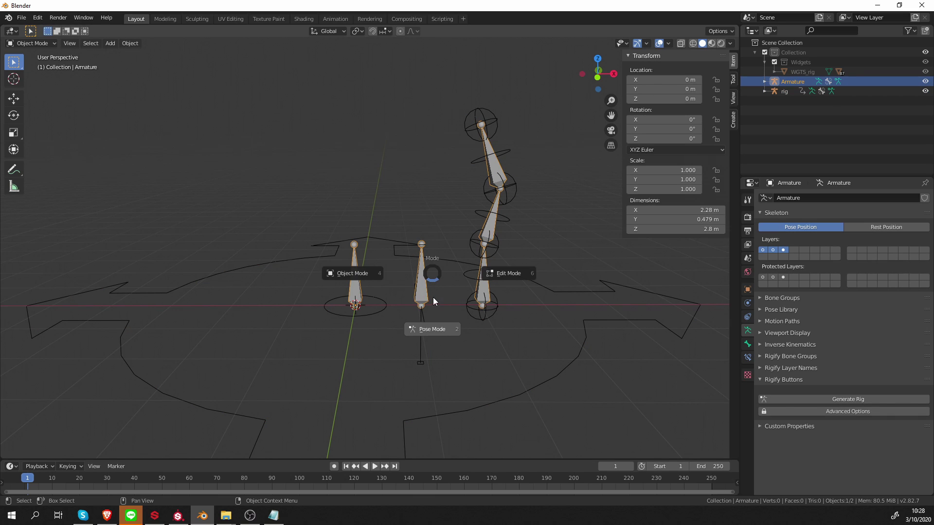
click(447, 335)
click(792, 357)
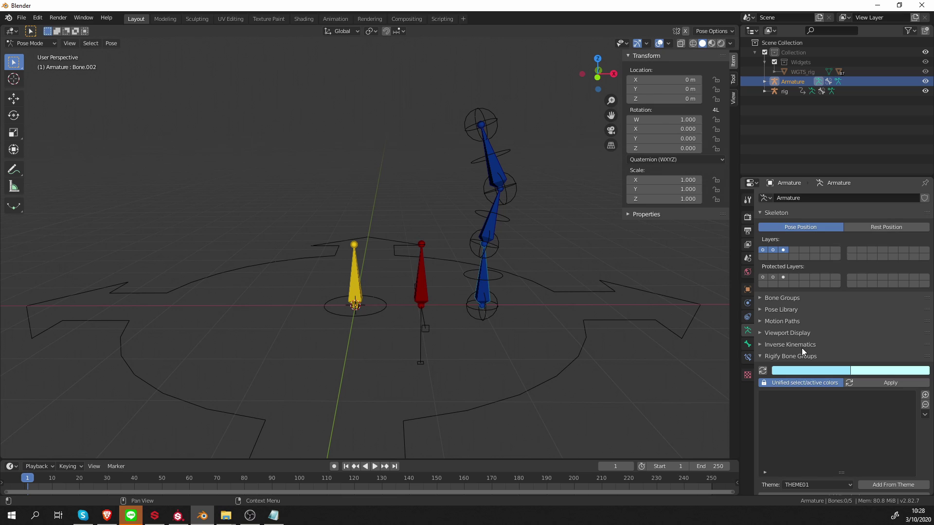
scroll(798, 374, down, 2)
click(791, 473)
scroll(816, 428, down, 2)
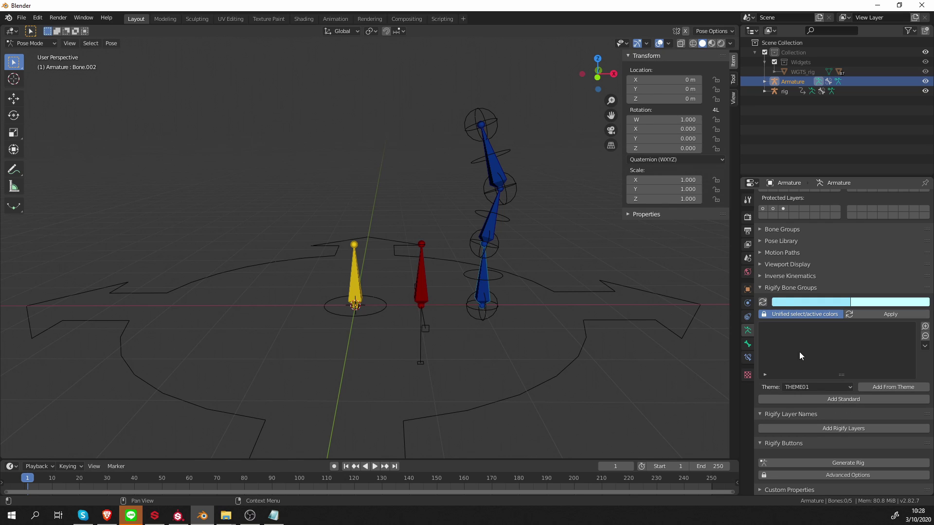
- Add the standard Rigify bone groups and enlarge the list to show Root through Extra
click(833, 400)
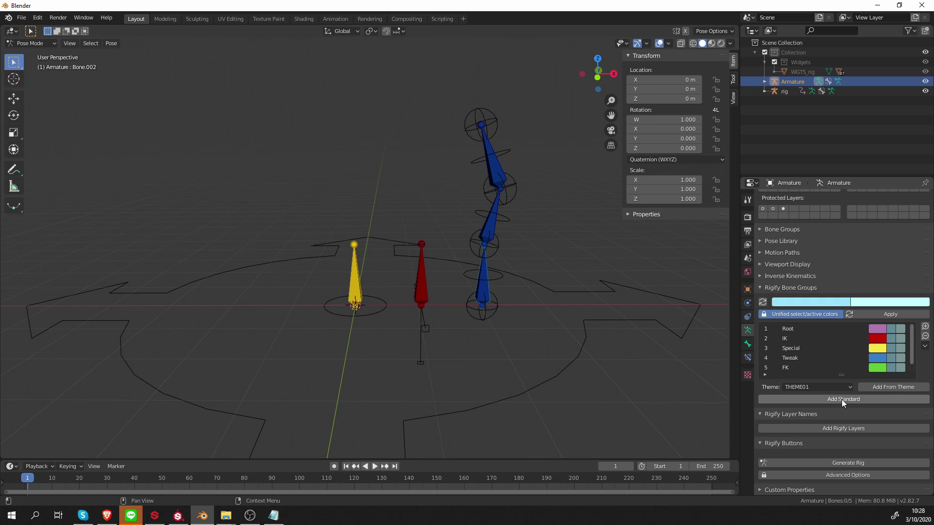
drag(840, 375, 837, 394)
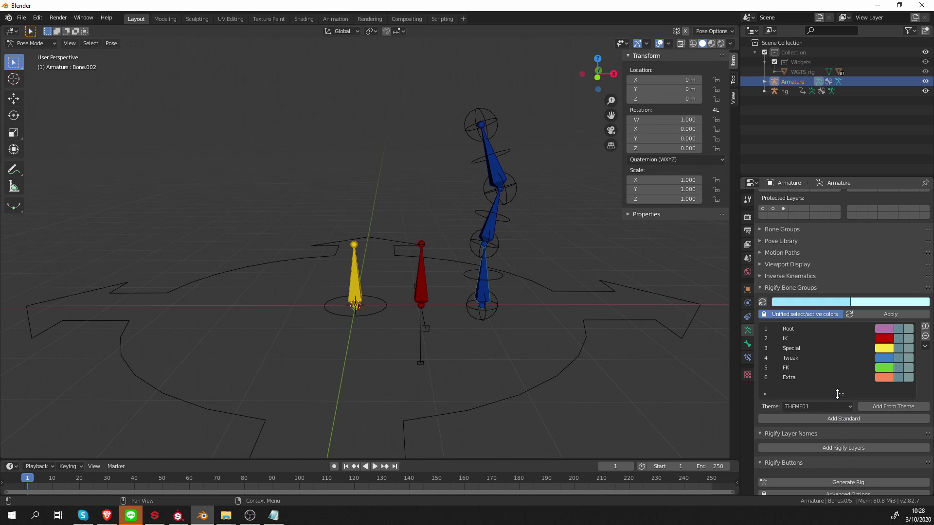
click(787, 331)
click(794, 367)
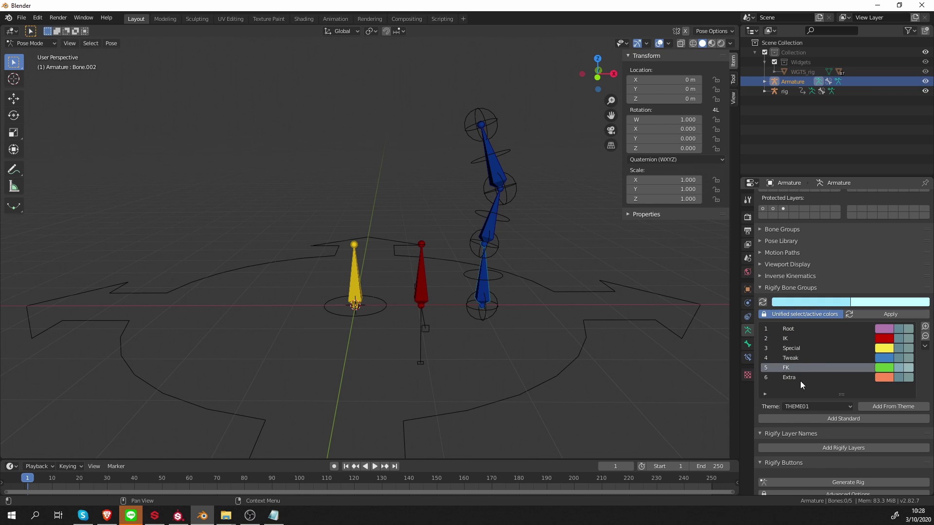
click(889, 407)
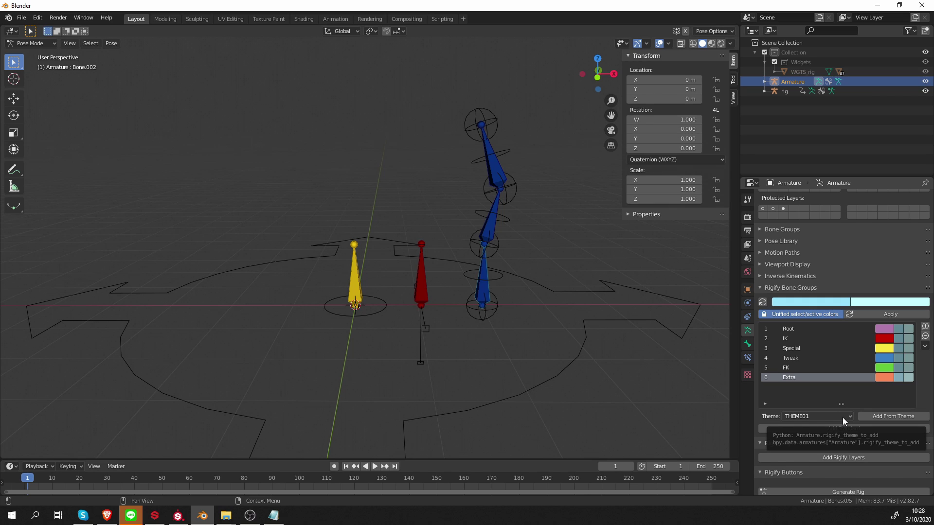
- Get rid of the extra THEME01 group by removing all groups and re-adding the standard set
click(886, 415)
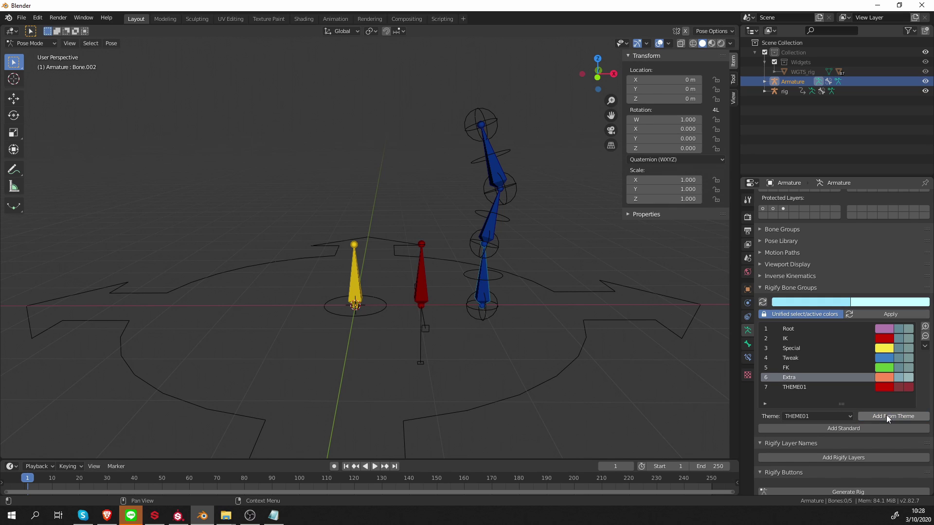
click(807, 386)
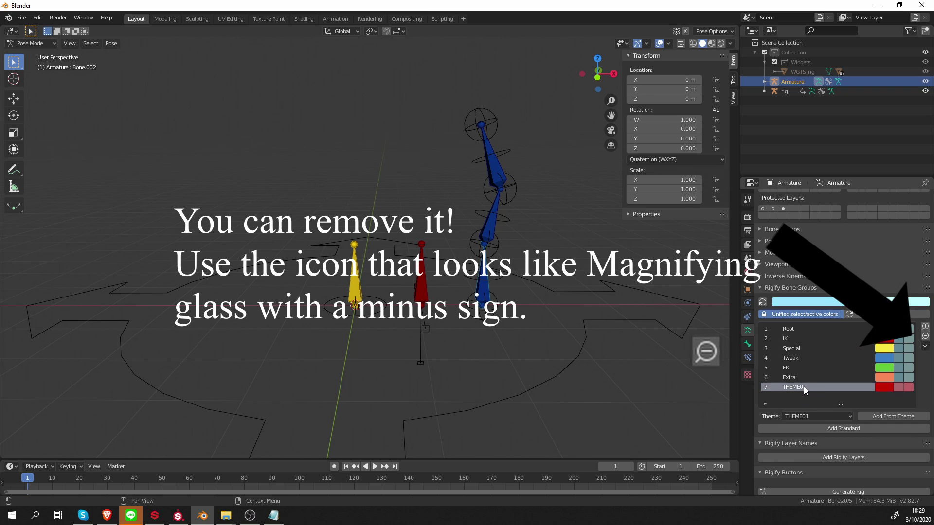
right_click(807, 387)
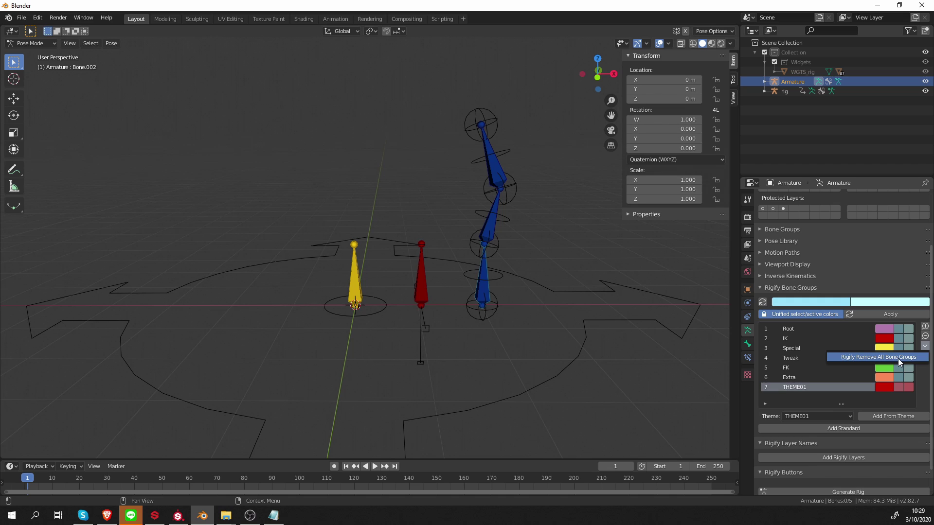
click(897, 359)
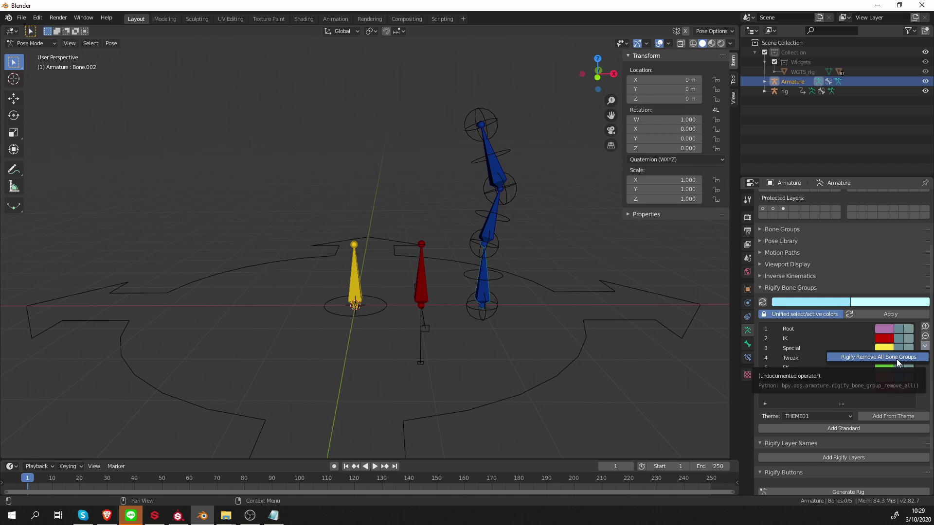
click(836, 428)
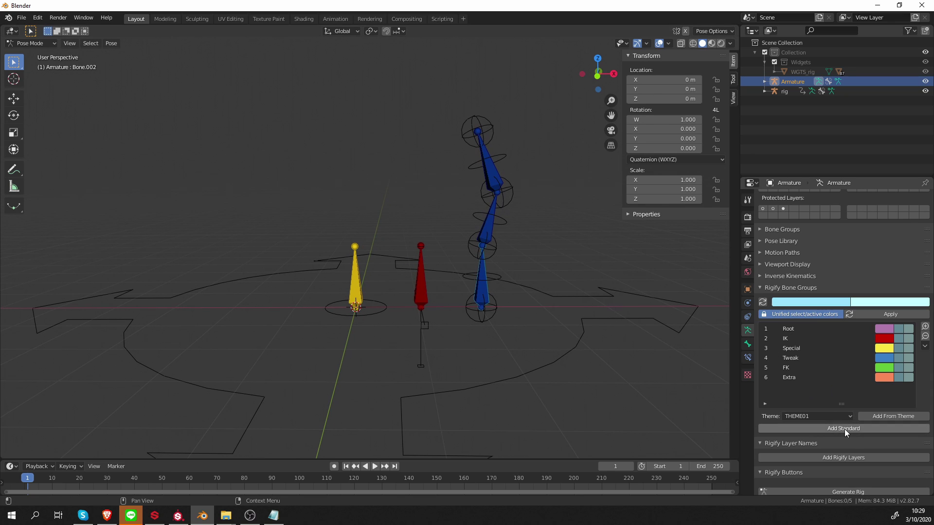
- Collapse Rigify Bone Groups and fill Rigify Layer Names with the default UI layers
click(792, 288)
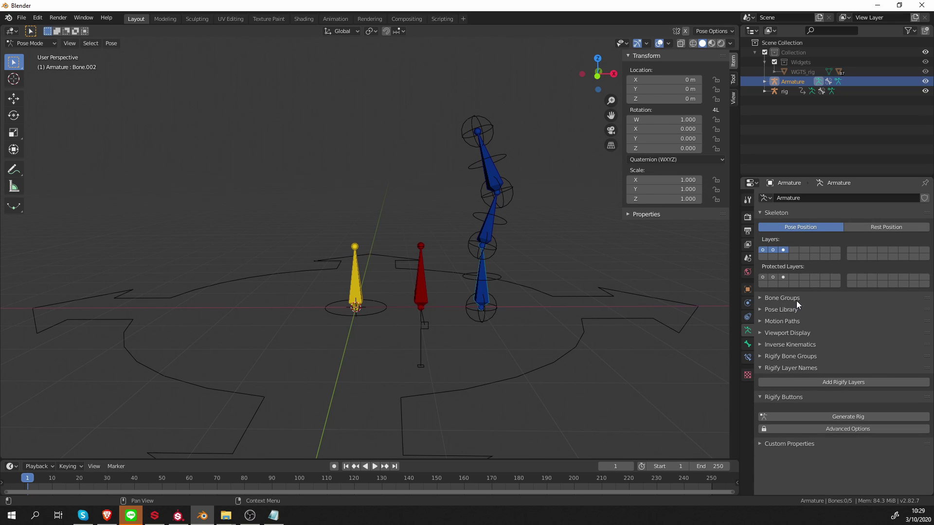
click(846, 381)
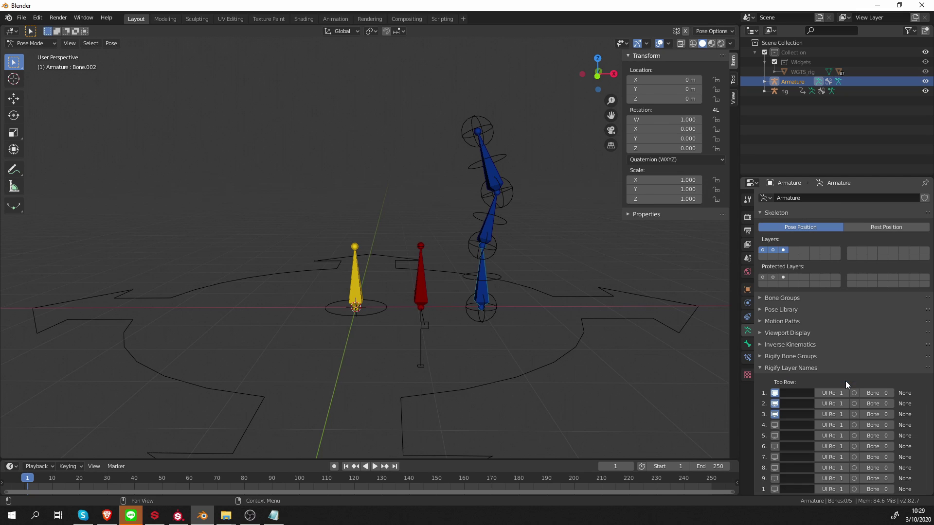
scroll(845, 380, down, 7)
- Click through the yellow, red and three blue tentacle bones to check their colours
click(366, 292)
click(427, 290)
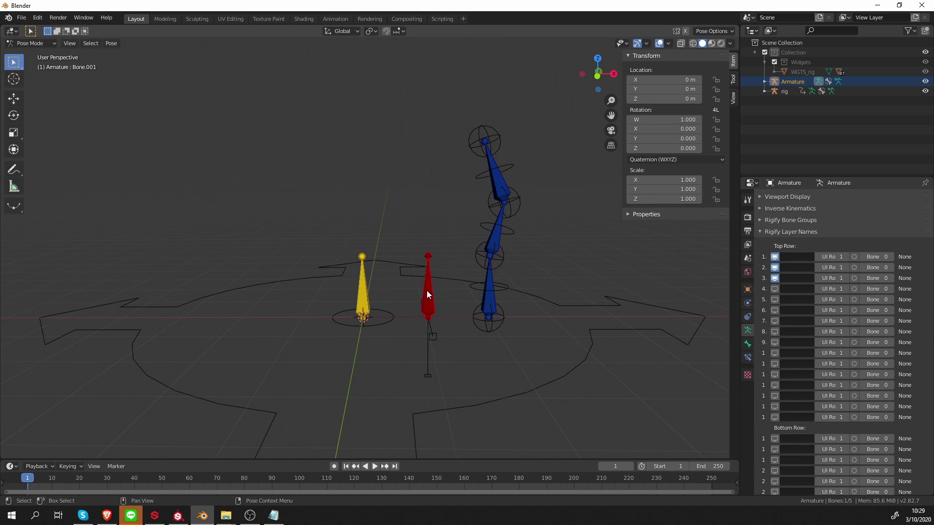
click(363, 292)
click(425, 284)
shift+middle_drag(431, 299, 474, 320)
click(483, 315)
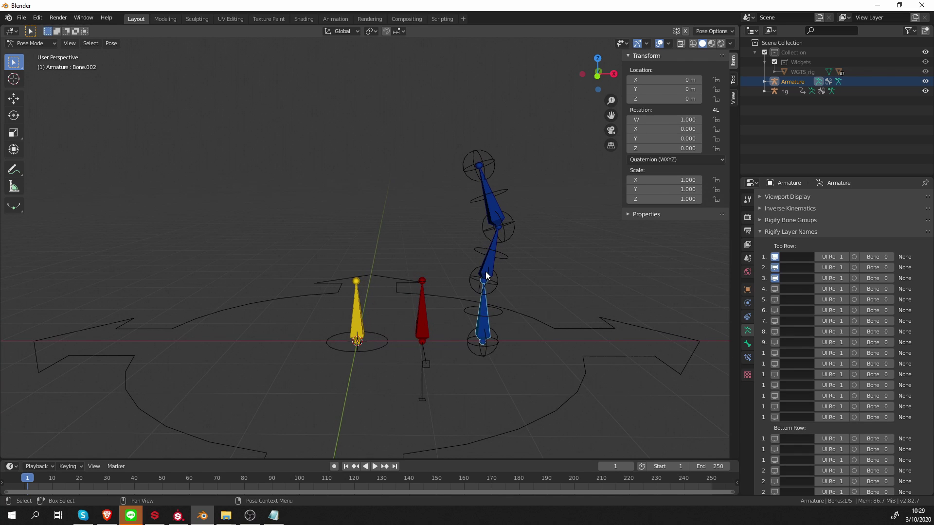
click(486, 275)
click(488, 172)
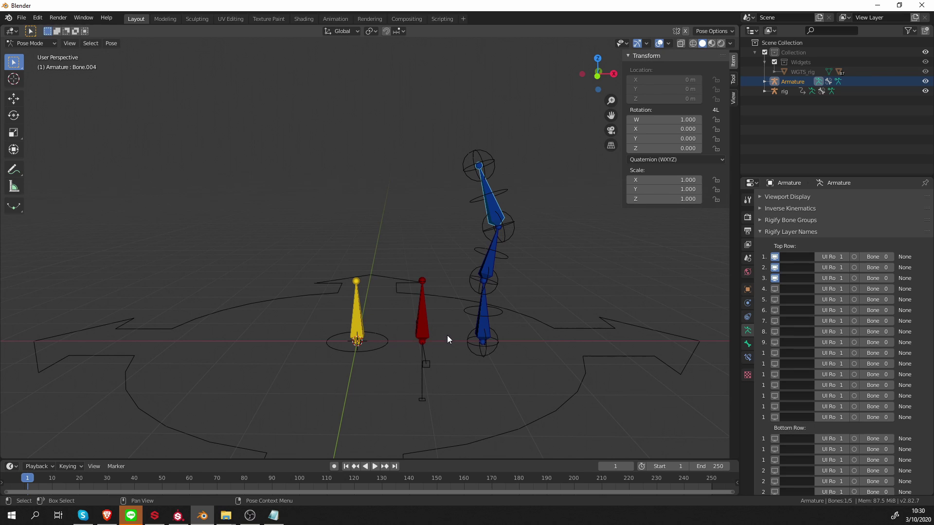
- In Bone properties, enable the first Assign Tweak Layers cell on the bottom tentacle bone, then select the red bone
shift+middle_drag(448, 334, 441, 335)
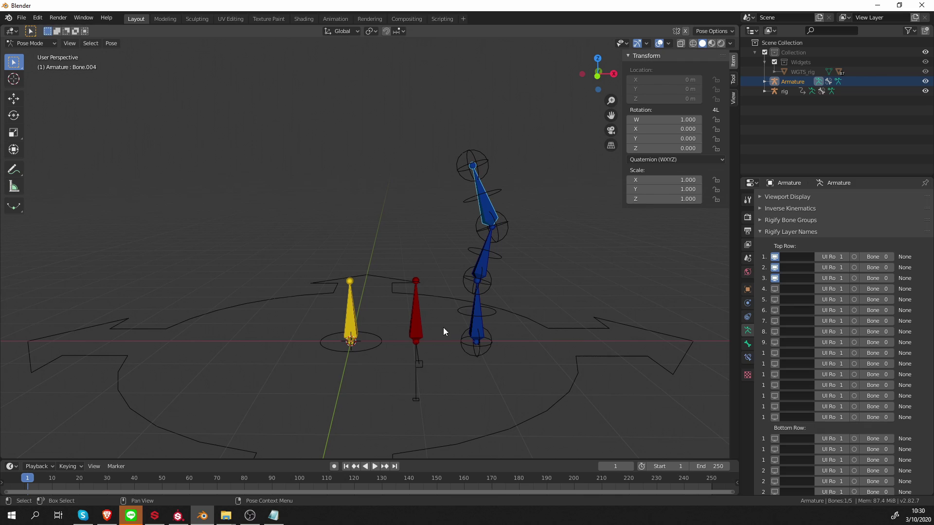
click(747, 344)
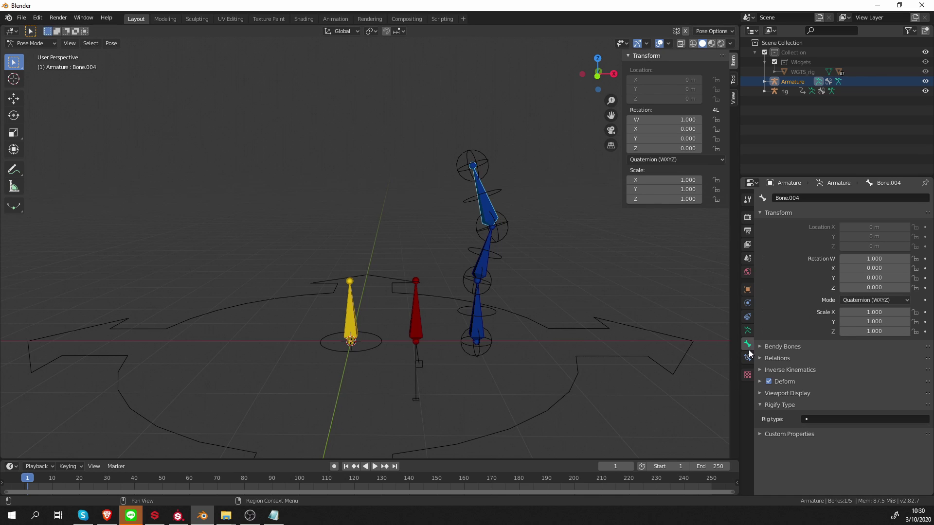
click(362, 322)
click(480, 328)
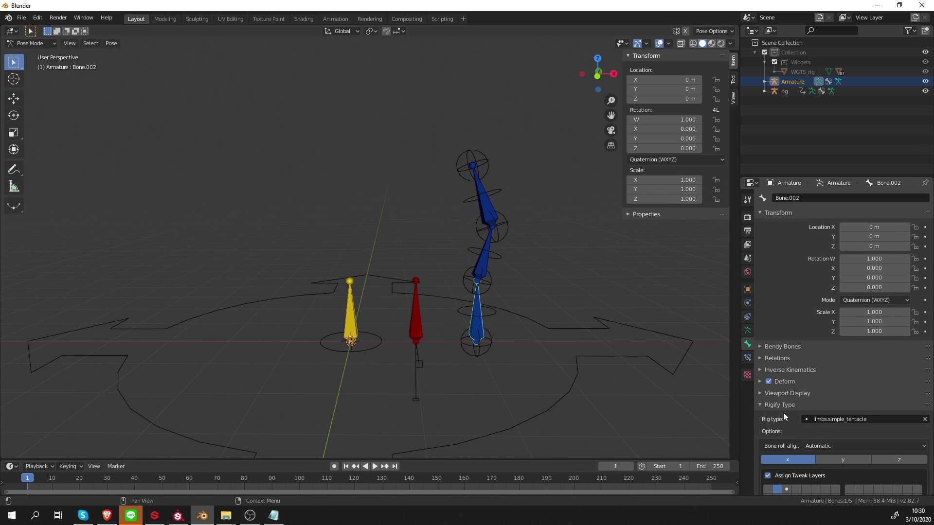
scroll(783, 413, down, 2)
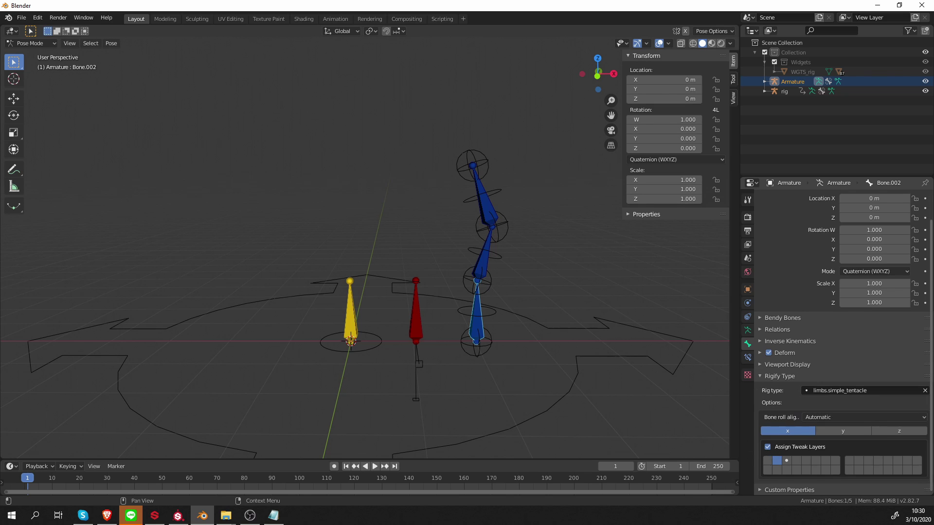
click(778, 460)
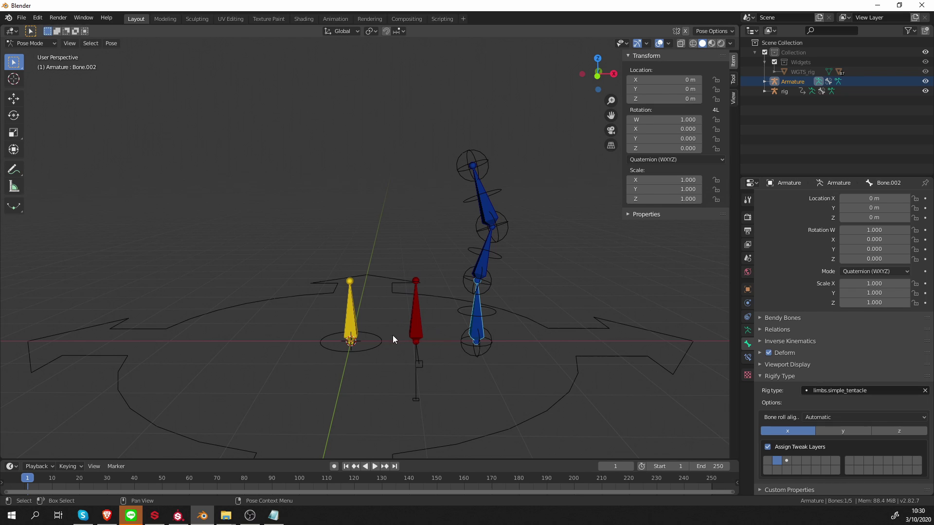
click(416, 318)
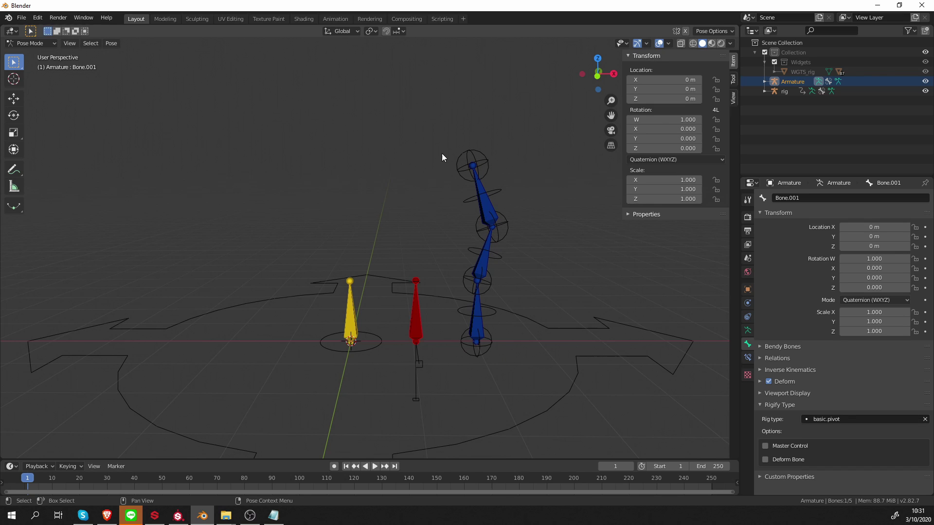
click(476, 324)
scroll(870, 415, down, 2)
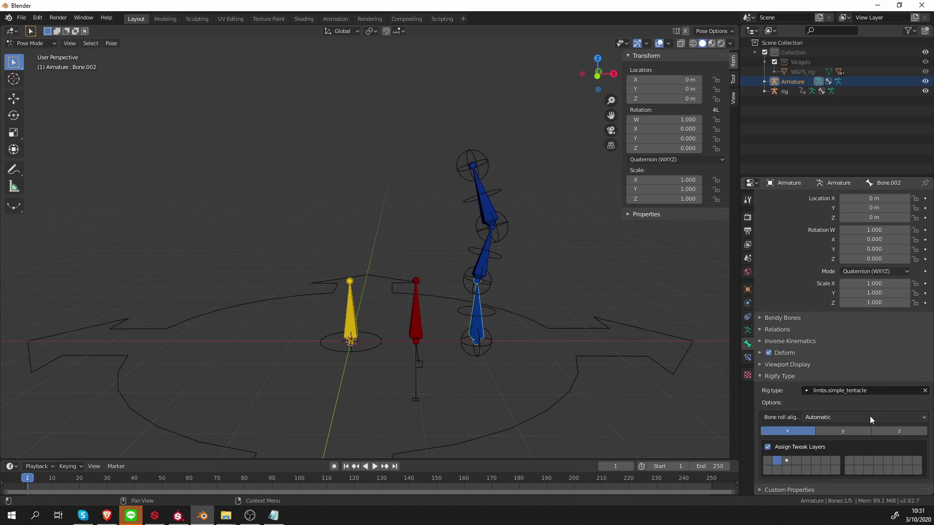
click(779, 462)
click(798, 460)
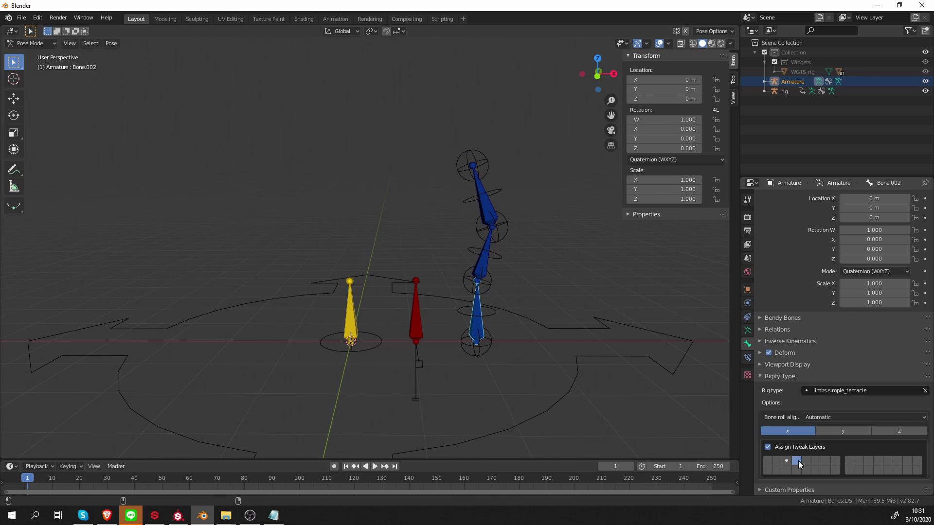
shift+middle_drag(440, 353, 454, 349)
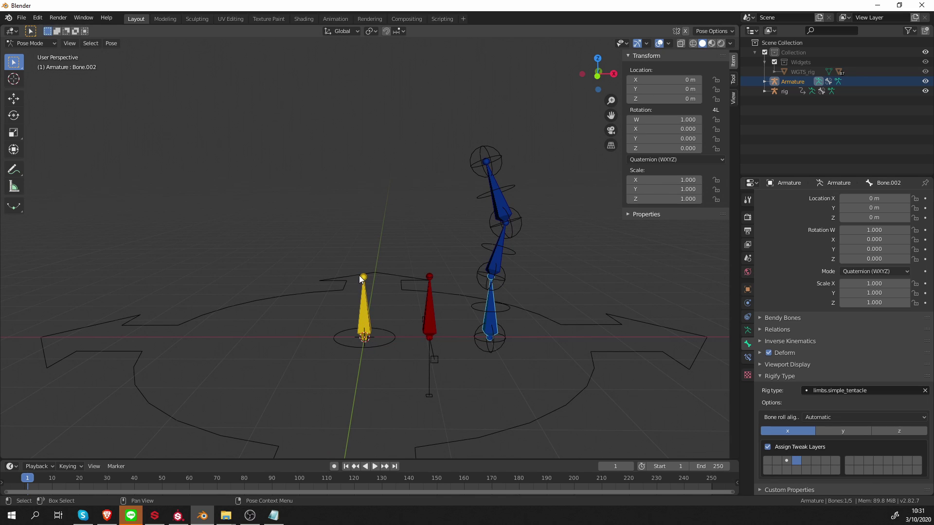
click(358, 305)
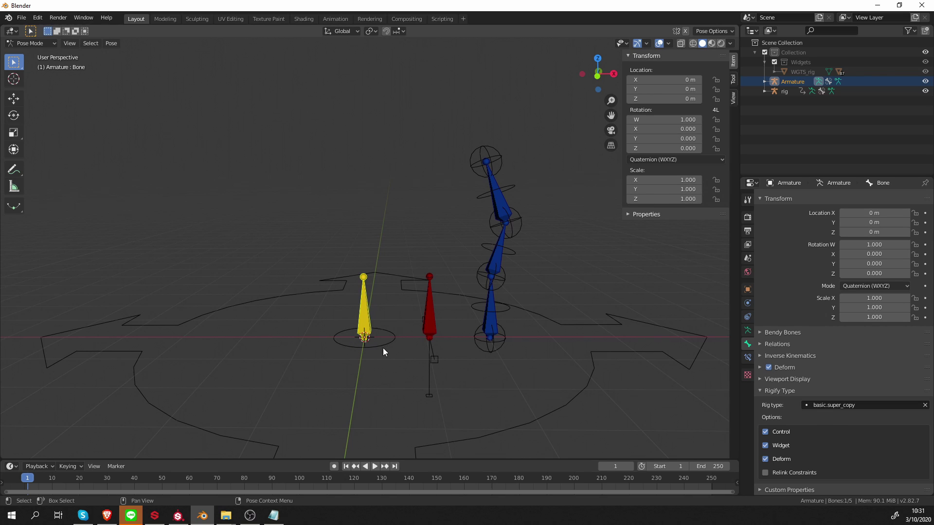
click(432, 324)
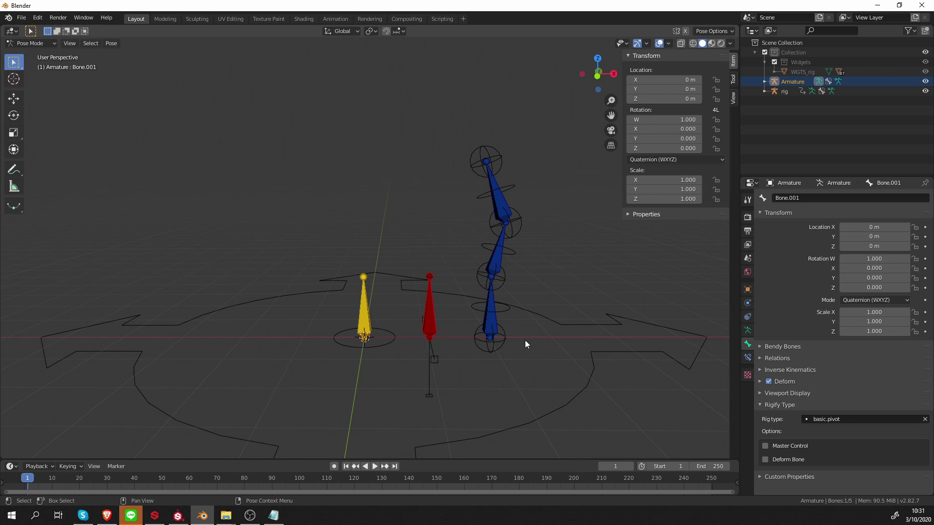
click(491, 315)
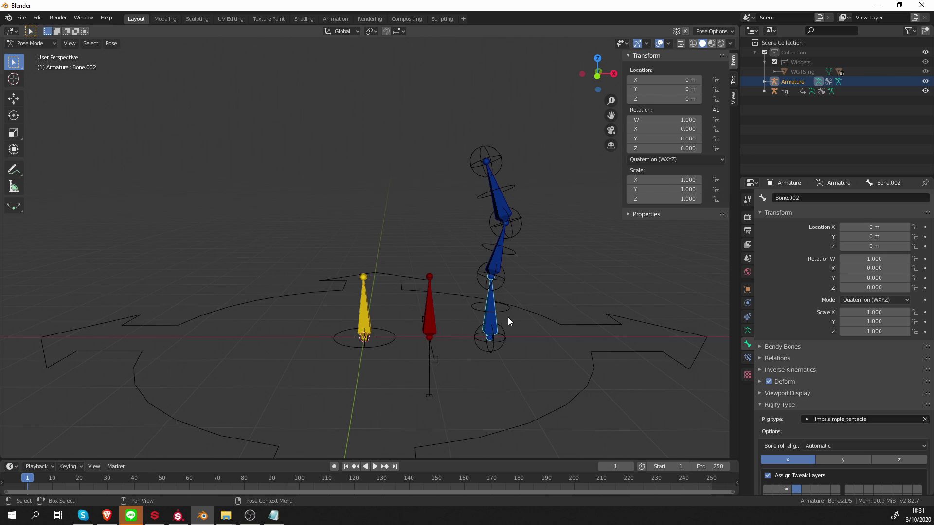
scroll(797, 454, down, 2)
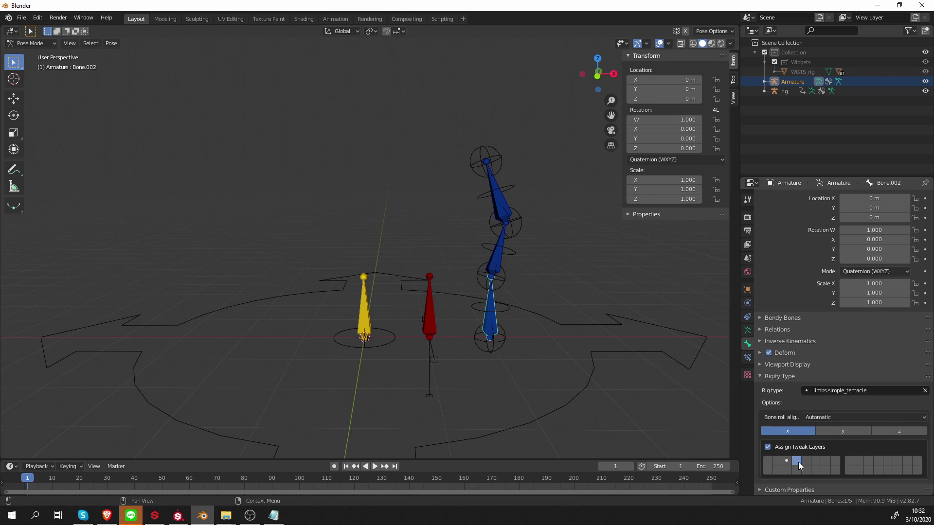
- Name top-row Rigify layers 1 and 2 'Super Copy' and 'Pivot'
click(748, 331)
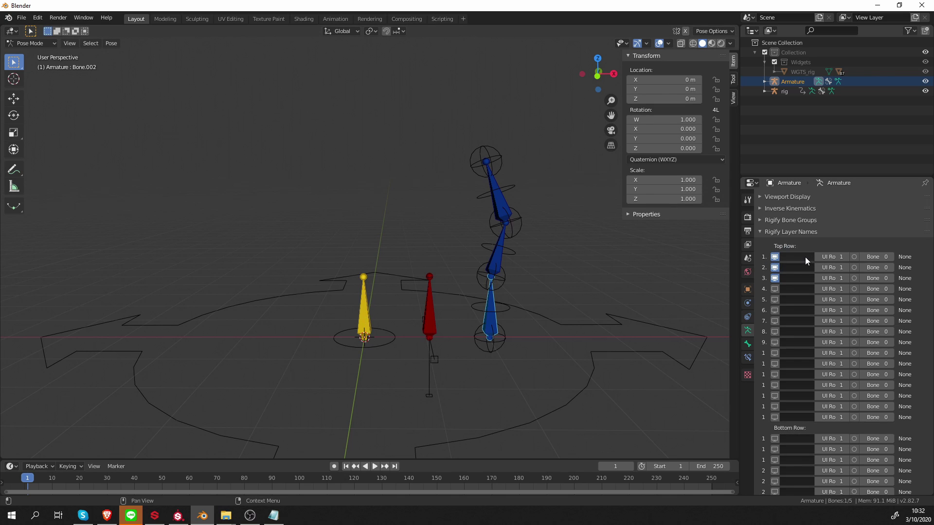
click(806, 261)
text(super Copy)
key(Return)
click(803, 266)
text(Pivot)
click(799, 277)
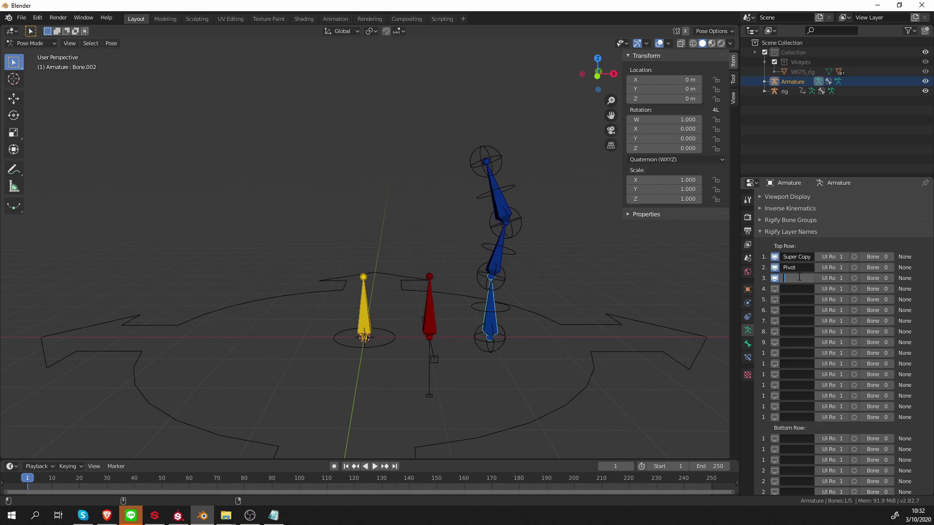
- Name layers 3 and 4 'Tentacle Main' and 'Tentacle Tweak', then widen the properties panel
text(T)
text(entacle Ma)
text(in)
key(Return)
click(800, 292)
text(Tentacle Main)
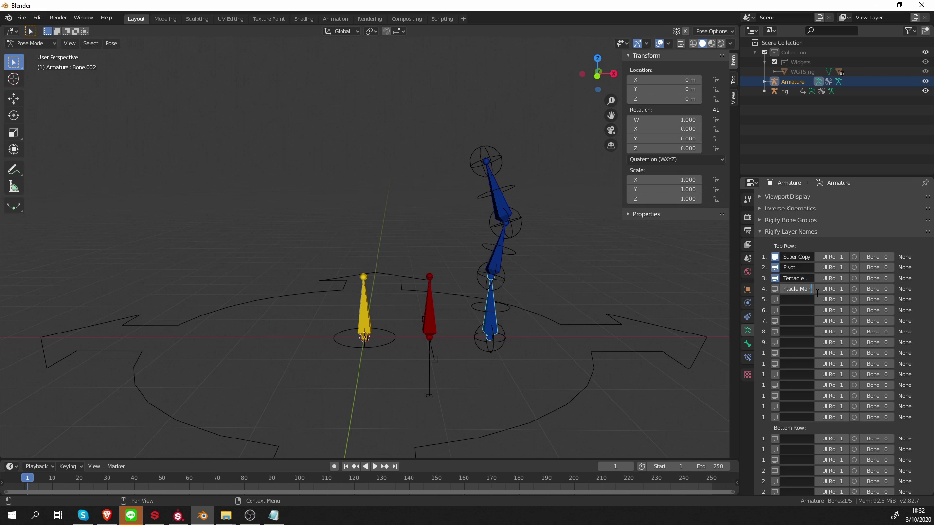
key(Left)
key(Left)
key(Left)
key(Left)
key(Delete)
key(Delete)
key(Delete)
key(Delete)
text(Tweak)
key(Return)
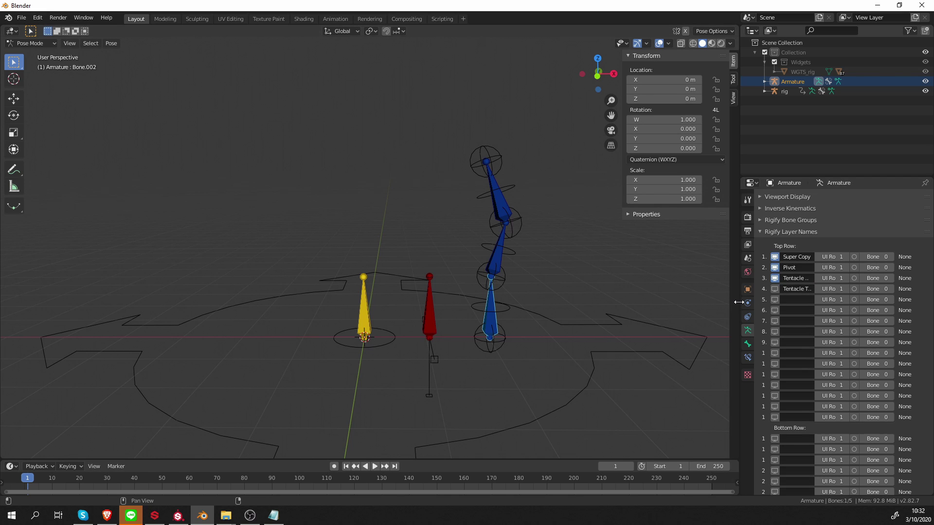
drag(739, 306, 611, 308)
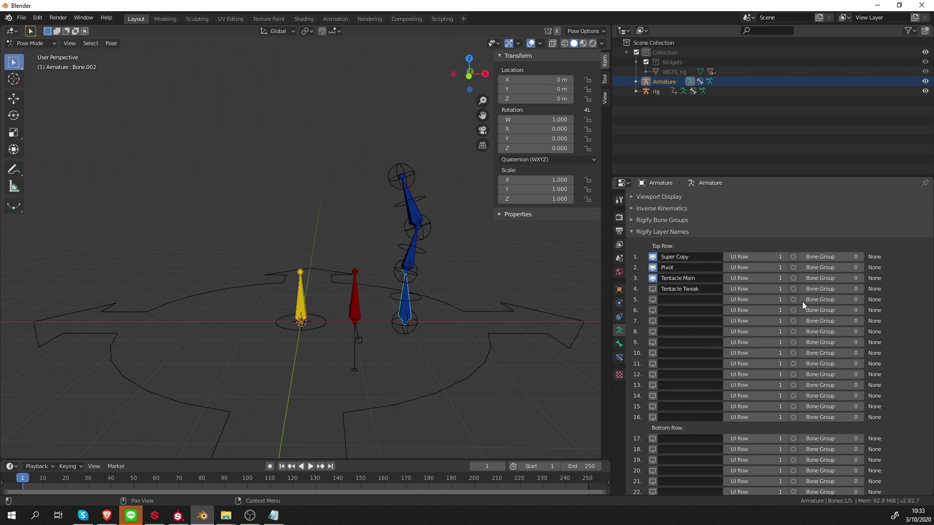
- Give the Super Copy layer the Special bone group and the Pivot layer the IK group
click(681, 219)
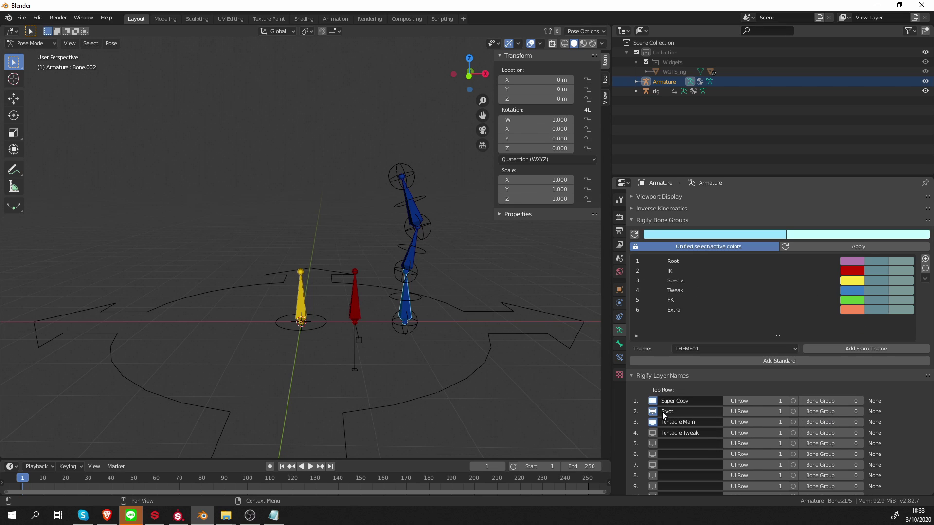
click(863, 401)
click(862, 401)
click(862, 402)
click(801, 279)
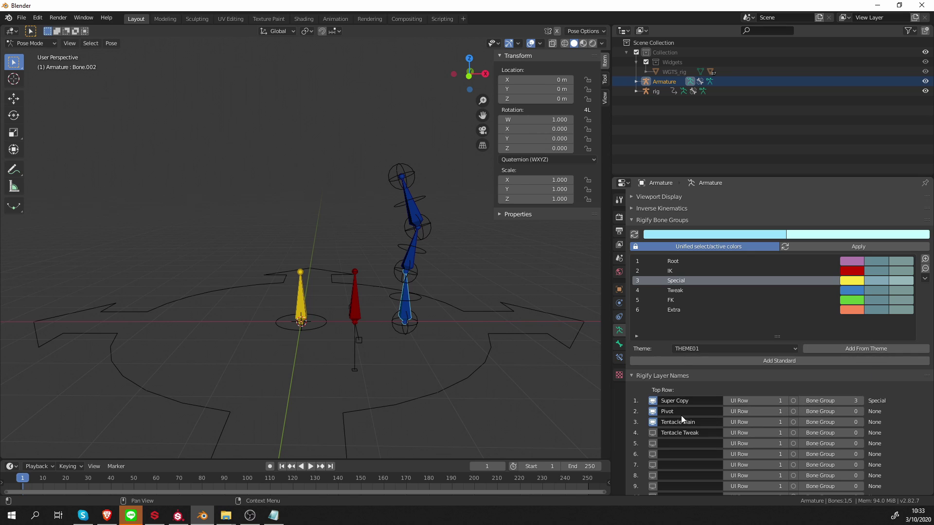
click(693, 271)
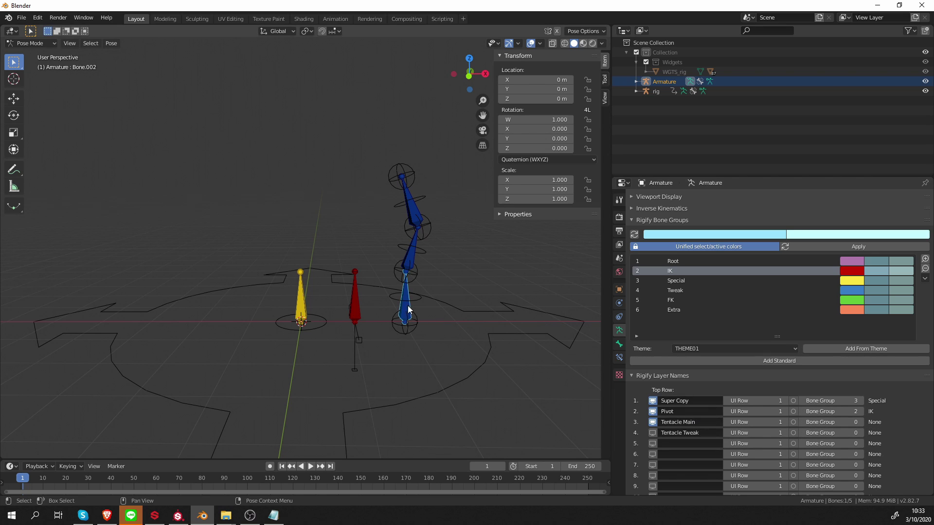
- Set both Tentacle Main and Tentacle Tweak layers to the Tweak bone group (4)
click(685, 290)
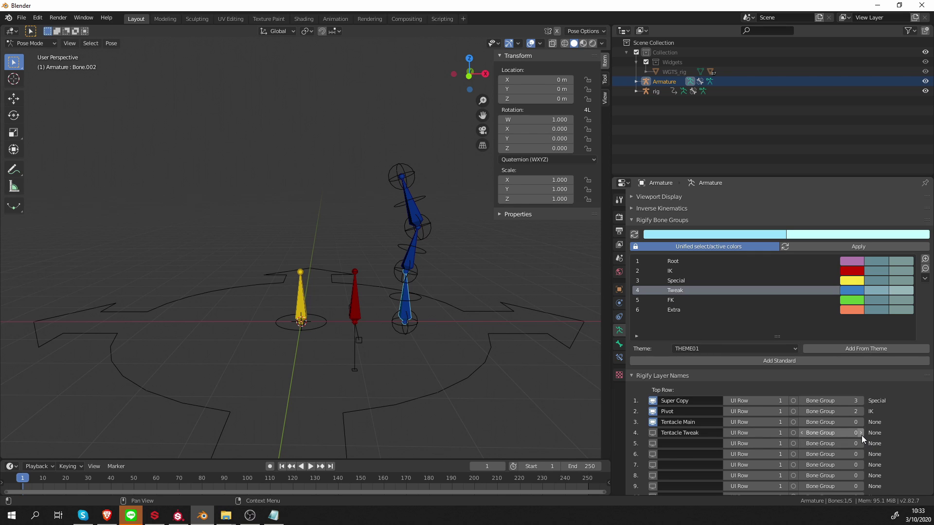
click(861, 423)
text(4)
key(Return)
drag(827, 433, 862, 433)
- Change the Tentacle Tweak layer's bone group to Extra
click(860, 433)
click(859, 433)
shift+middle_drag(523, 338, 509, 328)
scroll(702, 351, down, 17)
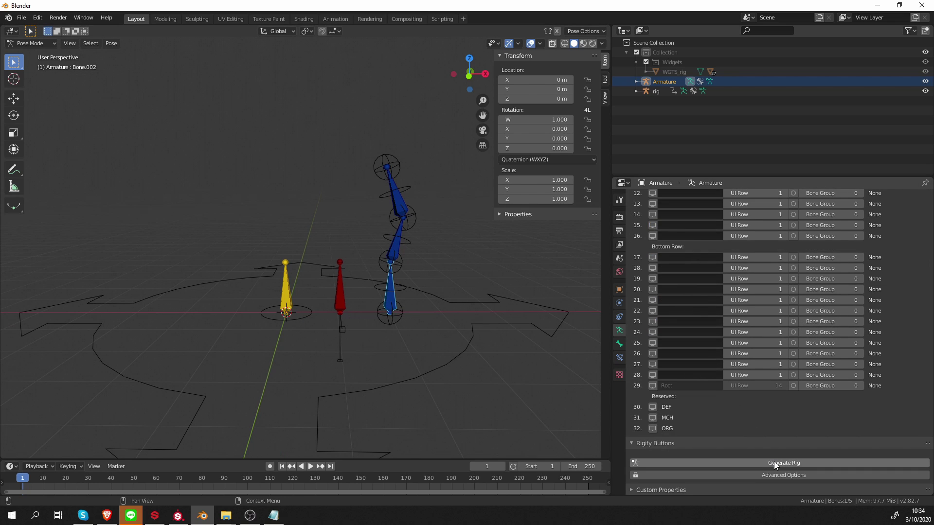
- Generate the final rig and show it alone in Pose Mode using local view
click(775, 463)
key(ctrl+Tab)
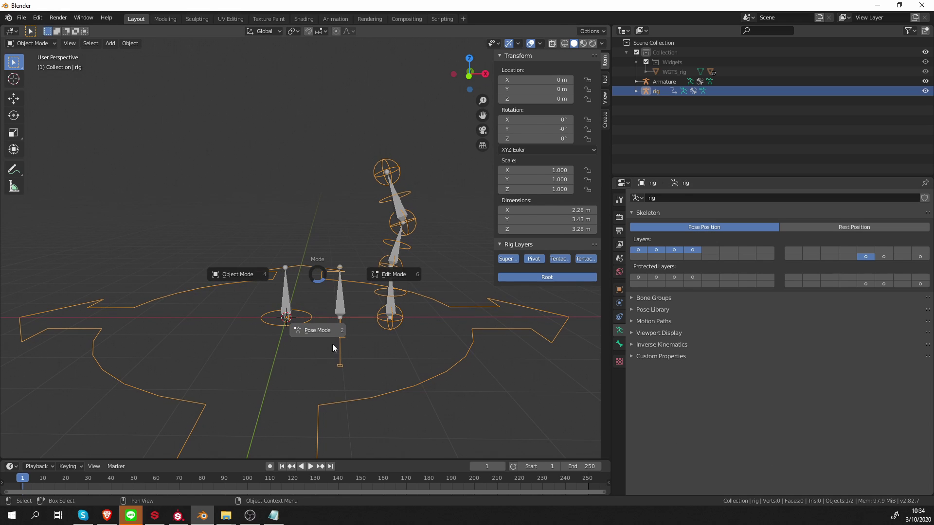
click(332, 350)
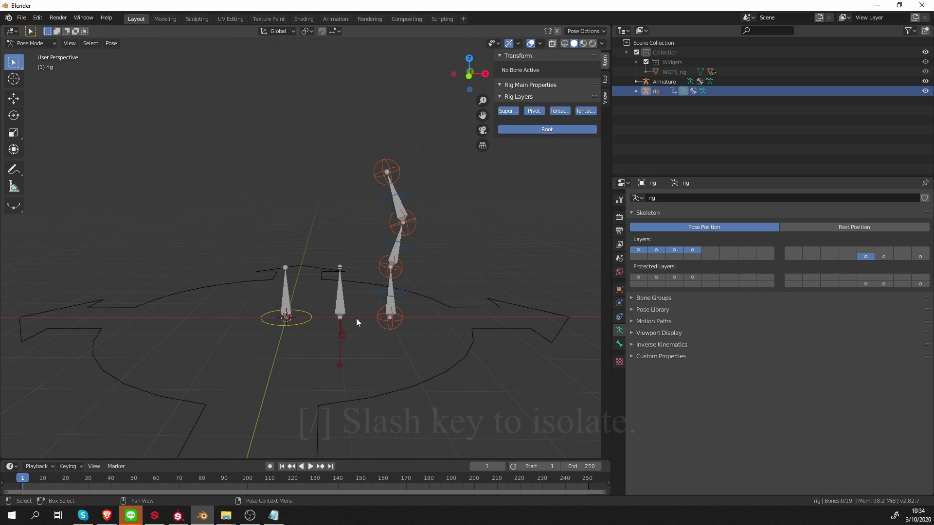
key(slash)
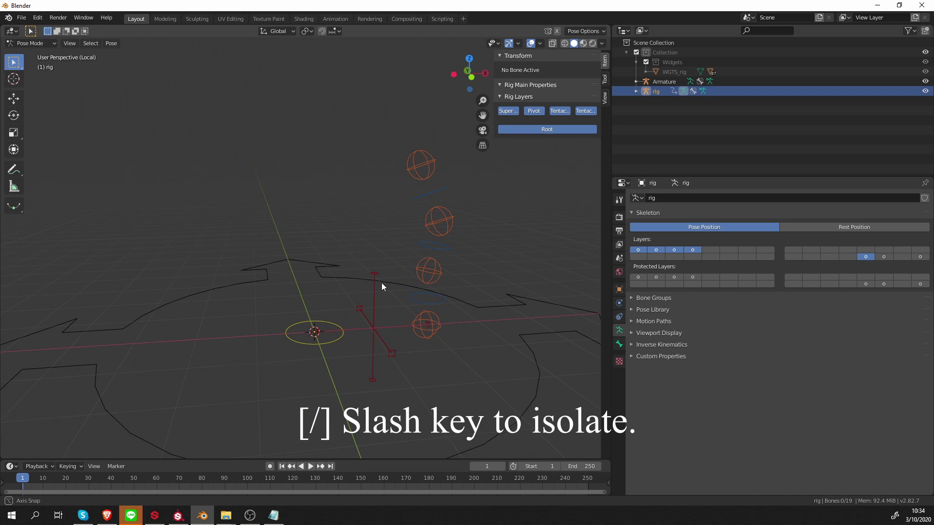
click(334, 346)
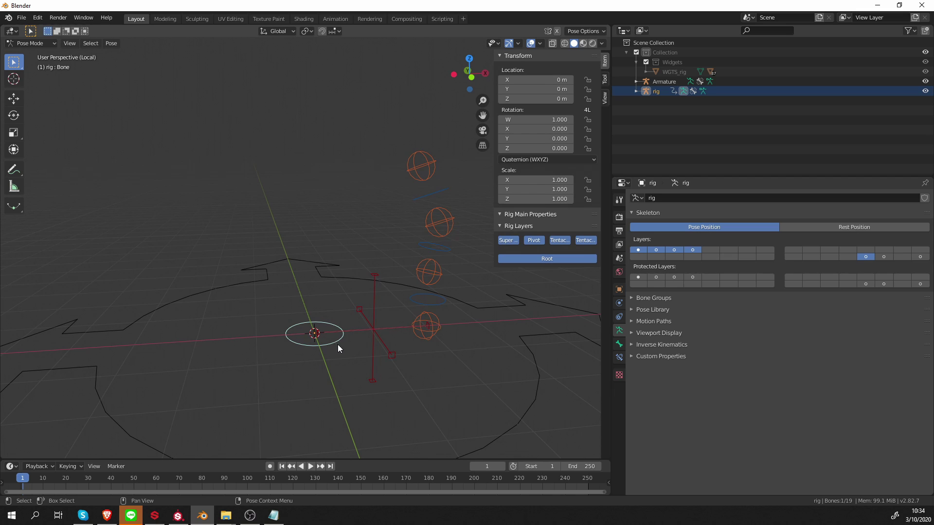
middle_drag(337, 344, 337, 341)
click(340, 358)
click(370, 349)
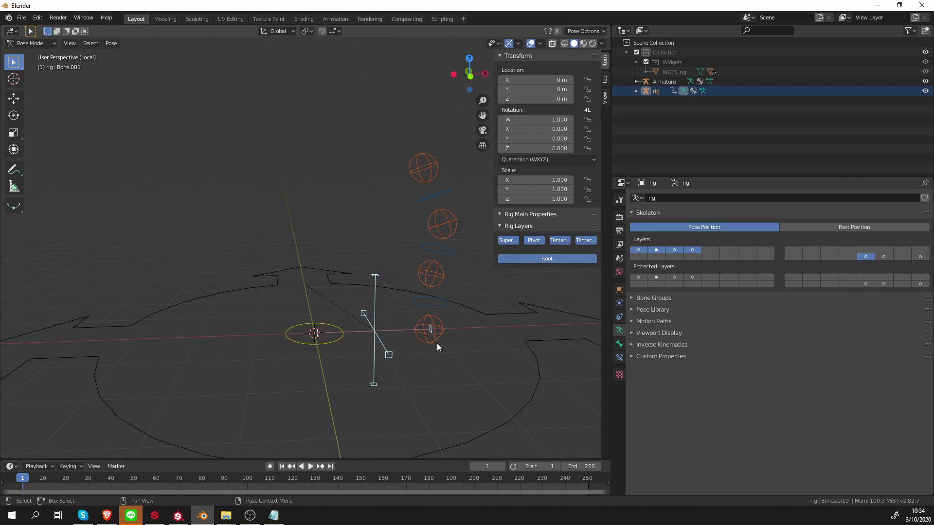
click(431, 330)
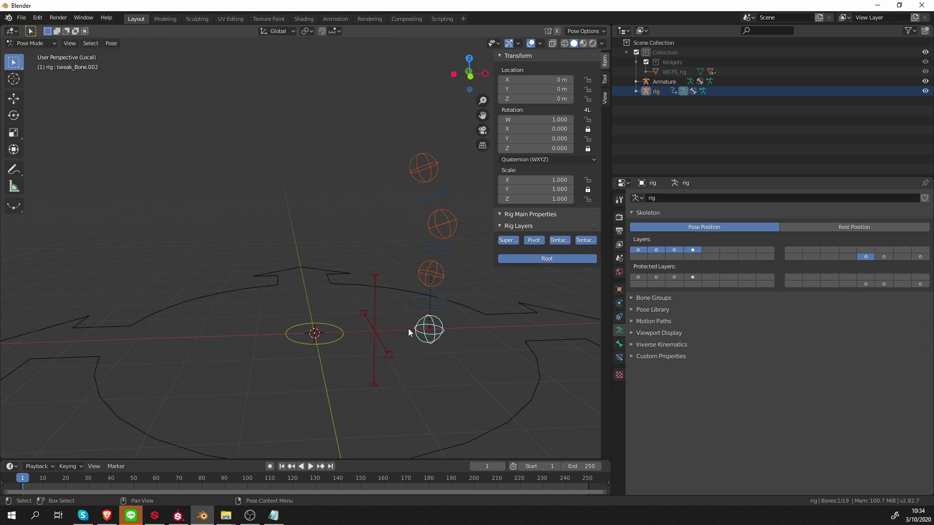
scroll(333, 353, up, 1)
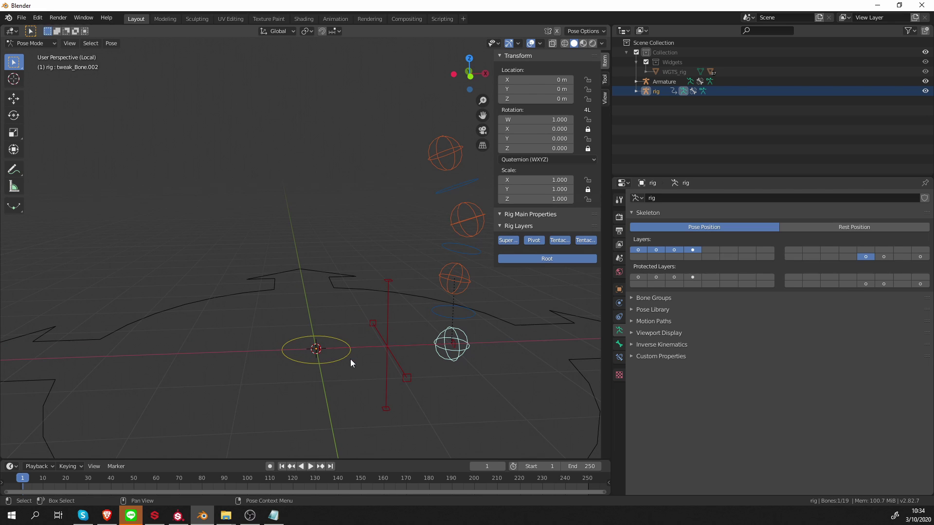
middle_drag(393, 348, 408, 349)
click(473, 317)
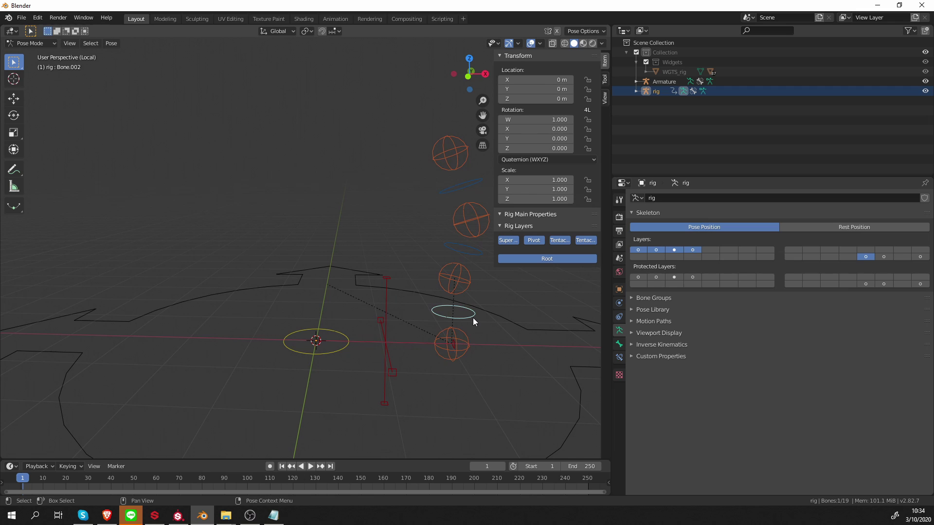
key(r)
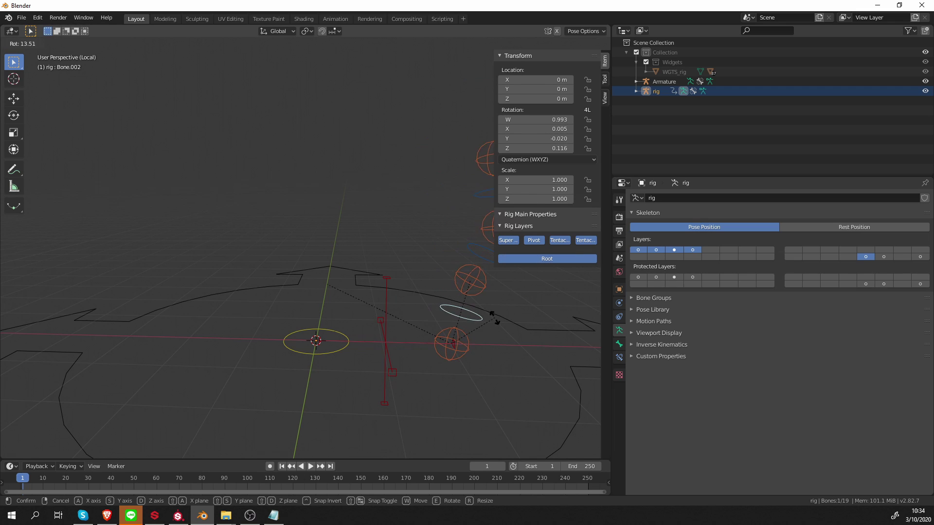
right_click(460, 349)
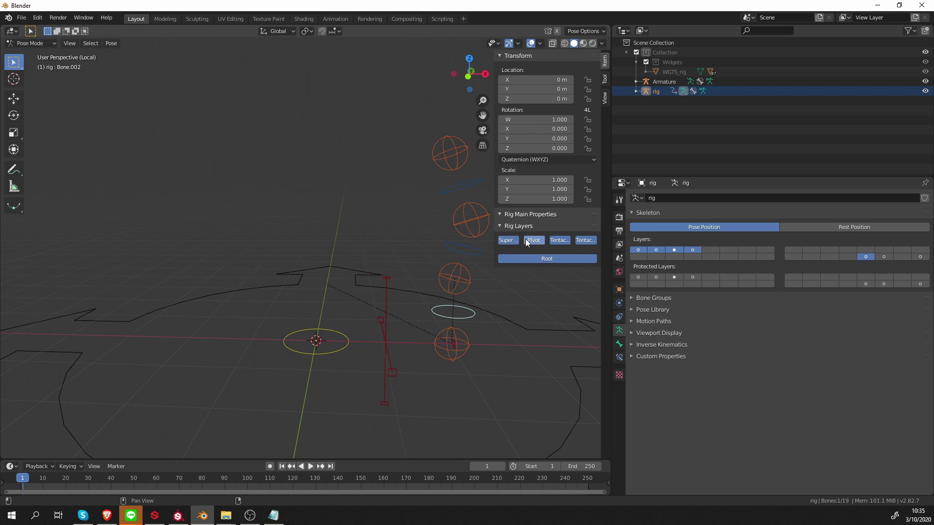
- Widen the sidebar and test the Super Copy, Pivot and Tentacle Main layer toggles
drag(494, 245, 391, 250)
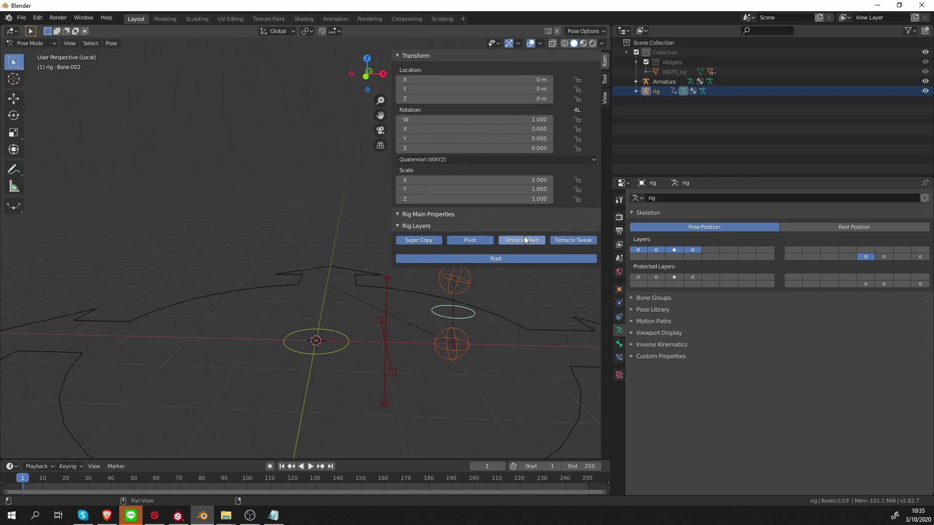
click(423, 241)
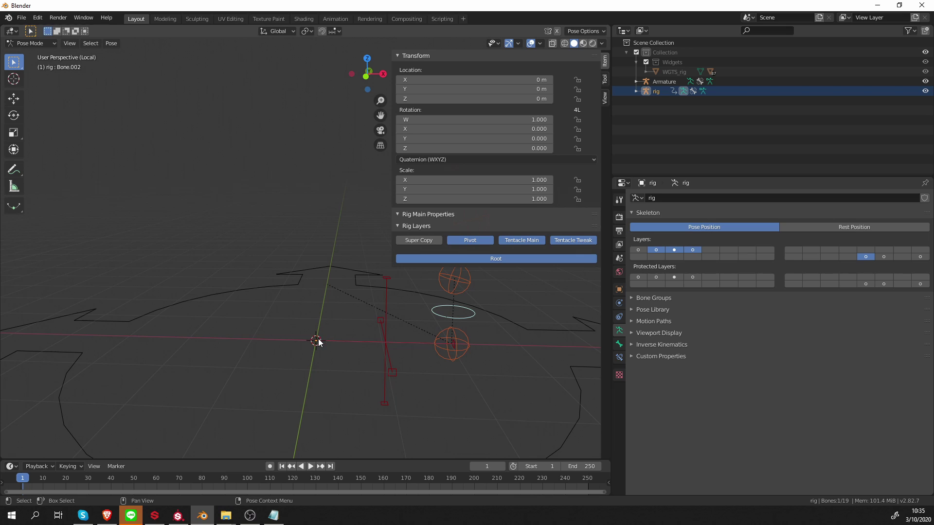
click(406, 240)
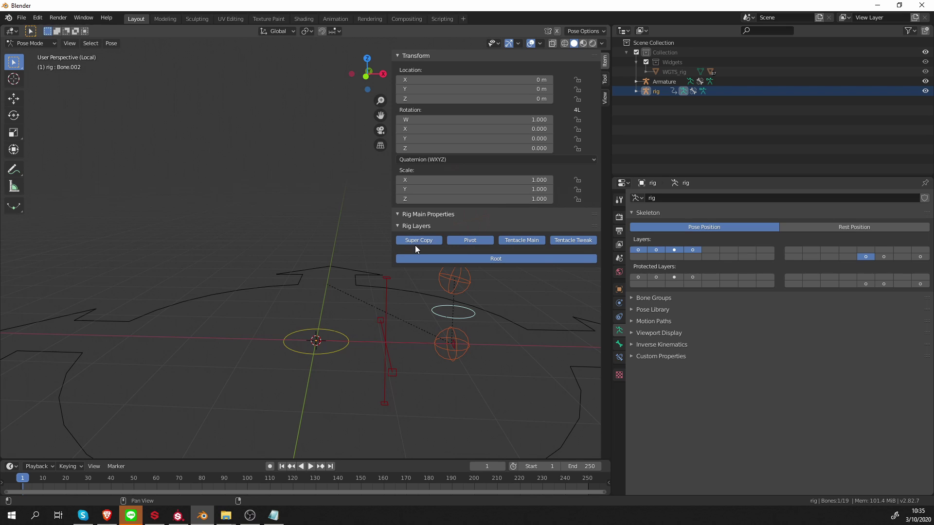
click(468, 244)
click(469, 244)
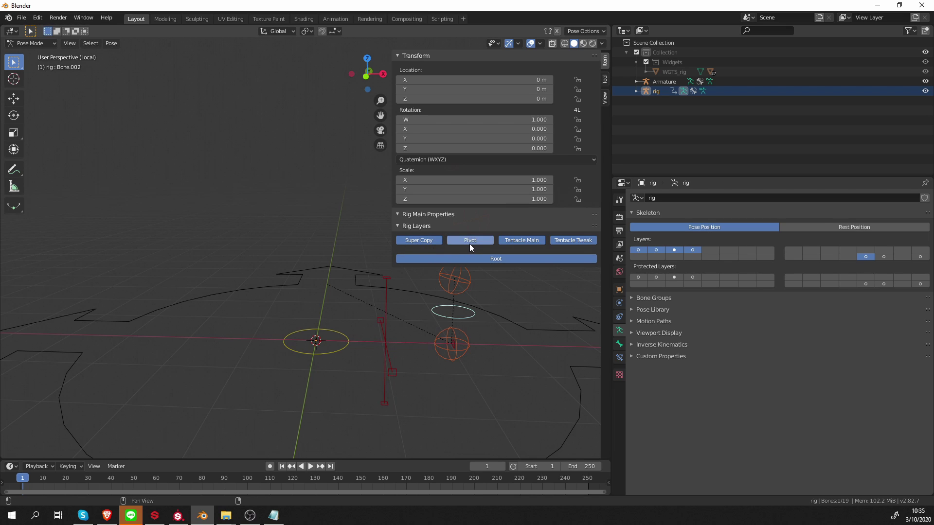
click(535, 241)
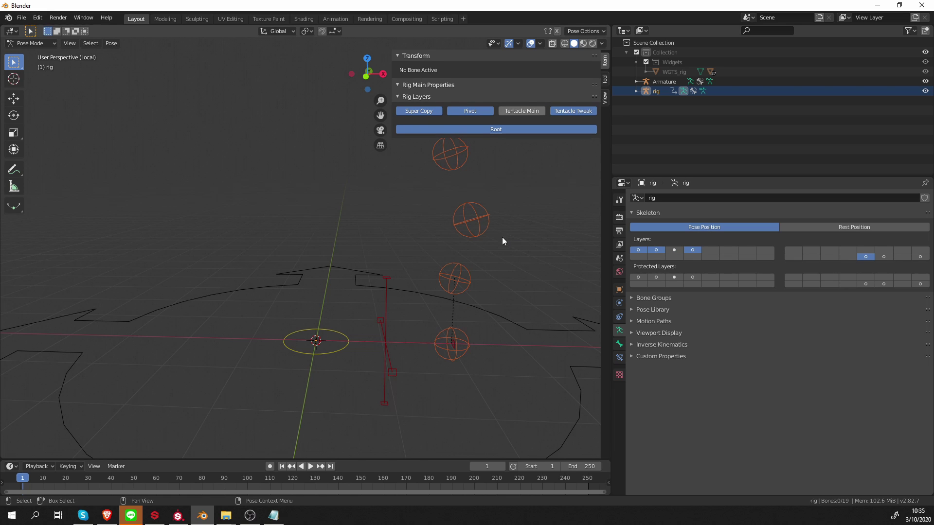
shift+middle_drag(502, 237, 293, 326)
- Hide the Root layer, restore Tentacle Main, test Tentacle Tweak, and narrow the sidebar
click(482, 130)
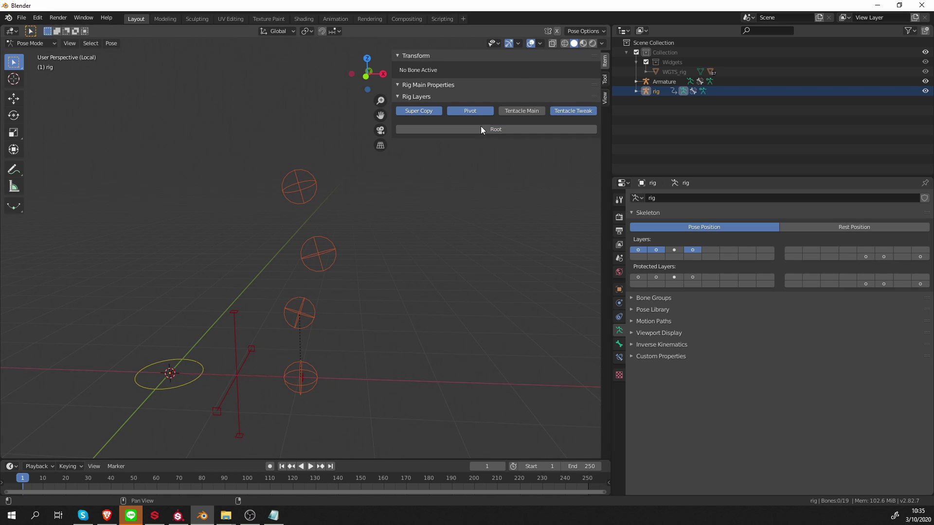
click(530, 111)
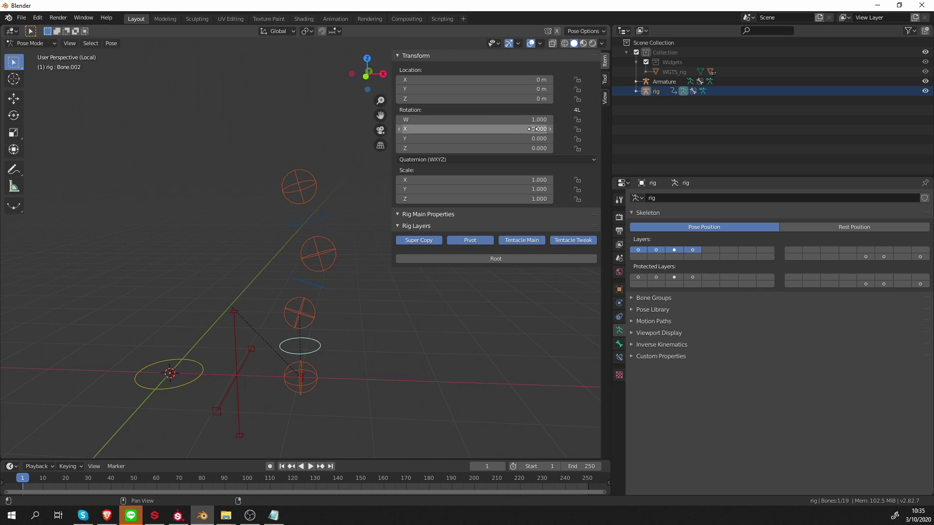
click(574, 241)
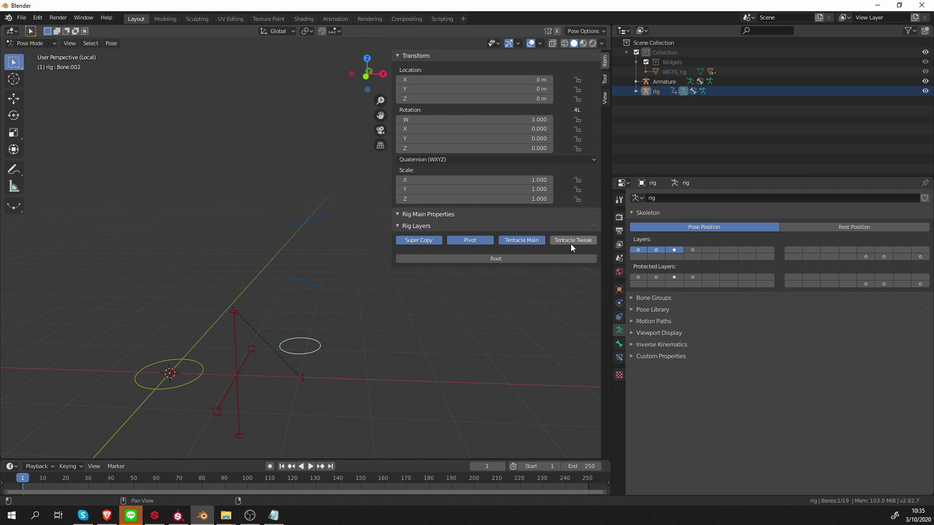
click(574, 240)
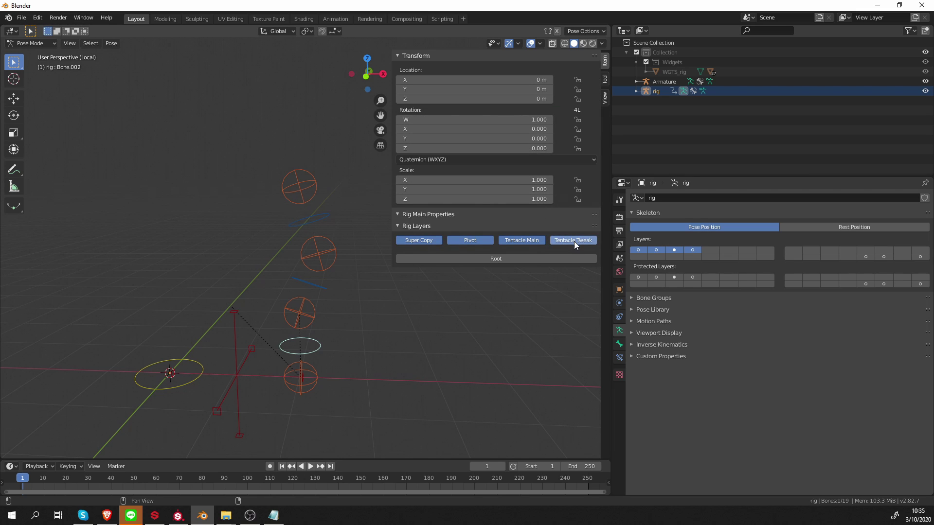
shift+middle_drag(318, 342, 354, 343)
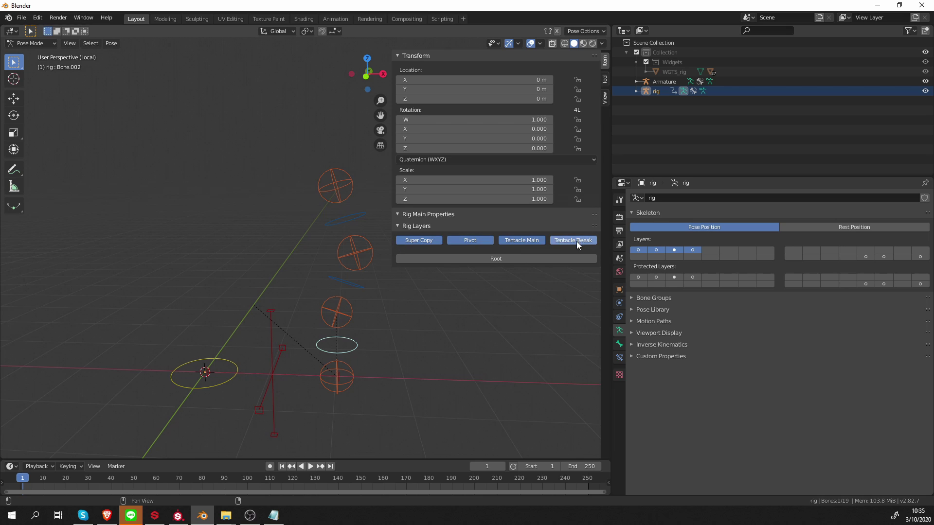
drag(391, 248, 507, 252)
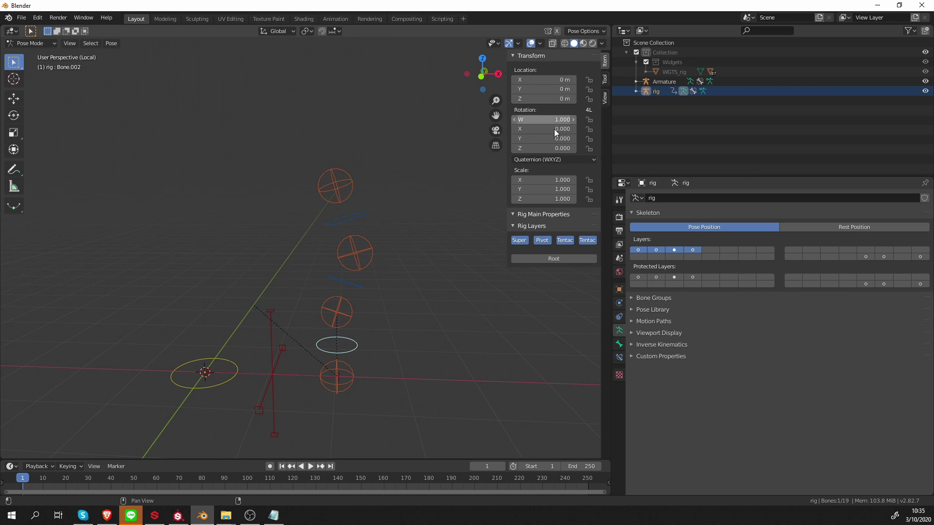
mouse_move(508, 169)
mouse_down()
mouse_move(391, 168)
mouse_move(520, 168)
mouse_move(502, 169)
mouse_up()
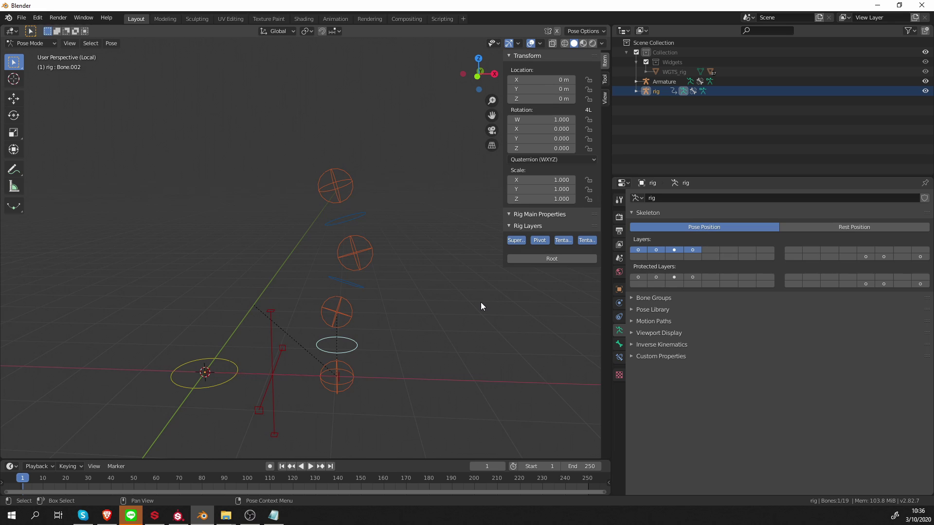
- Exit local view to show the whole rig and switch to Object Mode
key(KP_Divide)
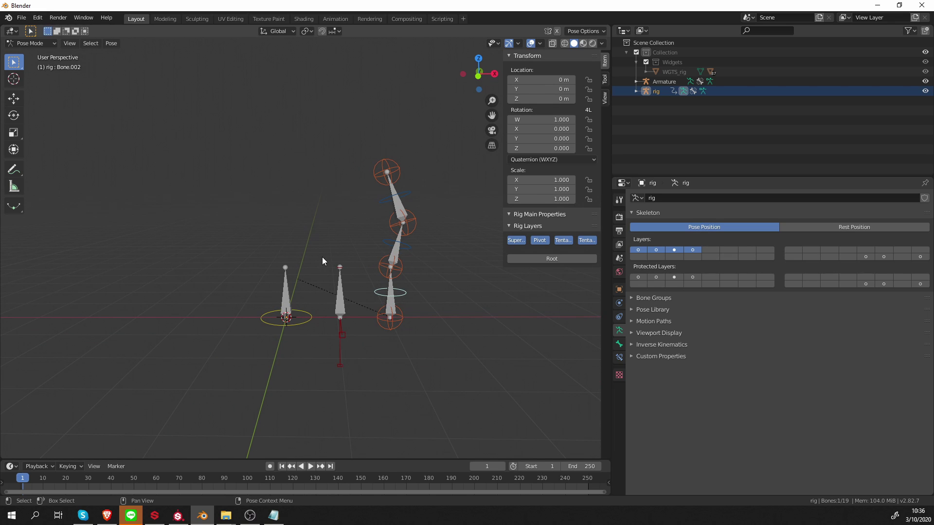
key(ctrl+Tab)
click(273, 280)
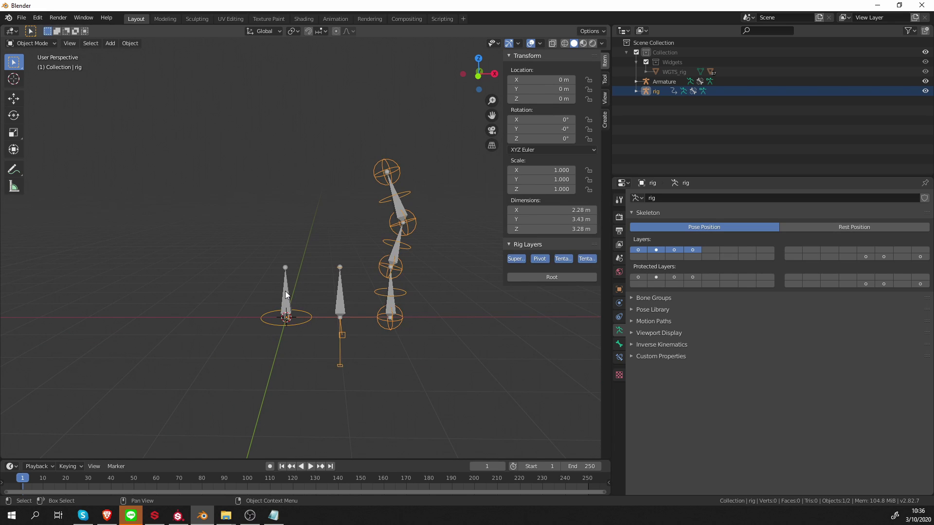
- Rename the original Armature object to 'metarig' in the Outliner
click(285, 290)
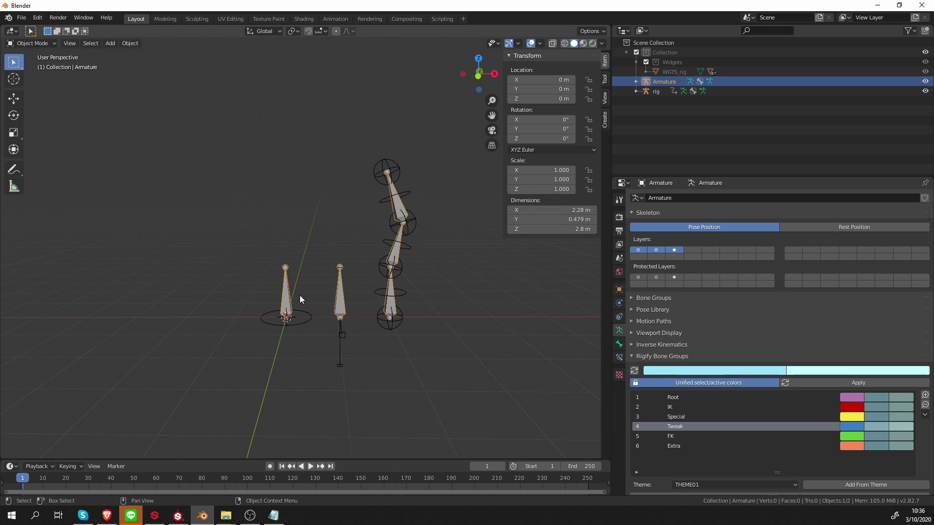
double_click(664, 81)
text(metarig)
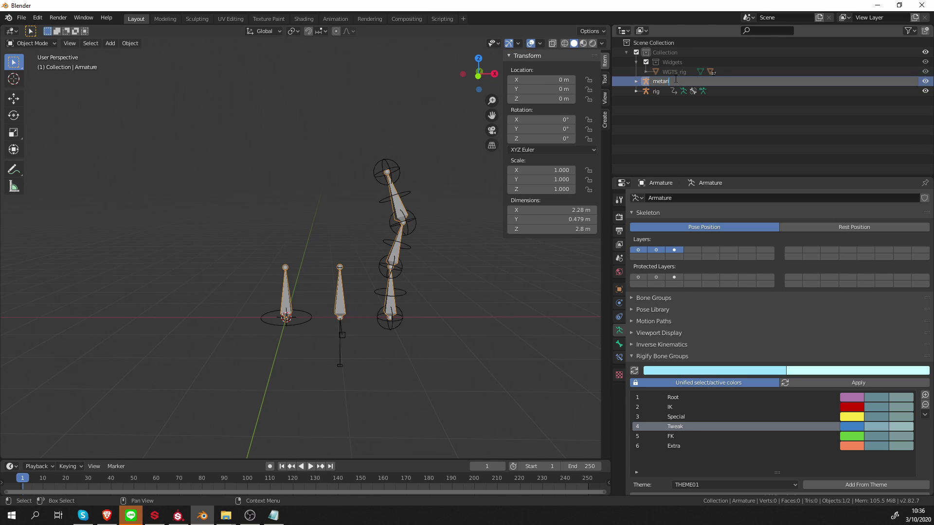
key(Return)
shift+middle_drag(483, 326, 477, 321)
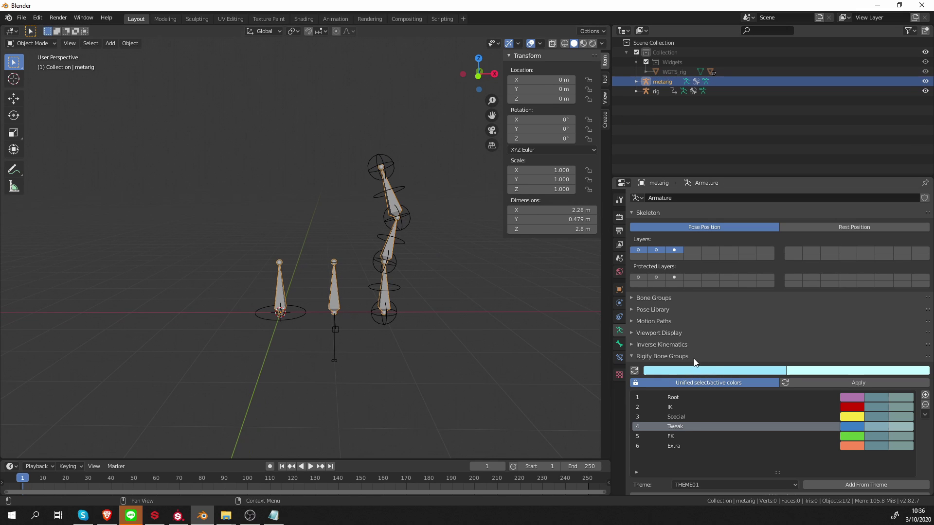
- Collapse Rigify Bone Groups and expand the Rigify Layer Names section
click(674, 356)
click(672, 368)
scroll(672, 377, down, 4)
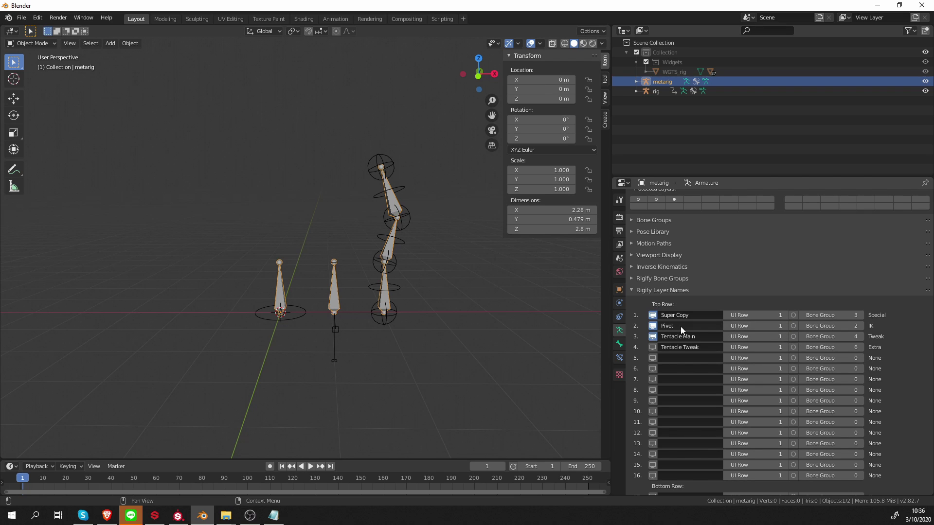
- Set UI Row 2 for Pivot and UI Row 3 for Tentacle Main and Tentacle Tweak
click(787, 325)
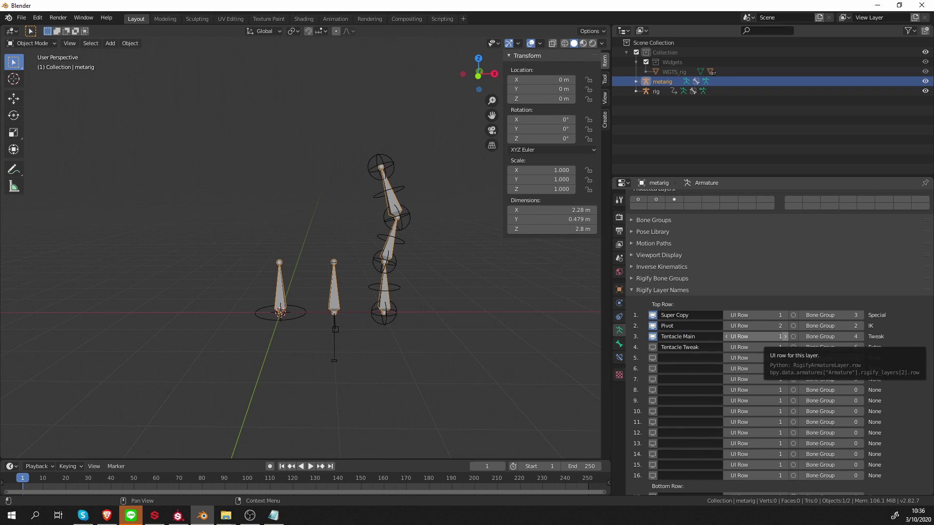
click(786, 337)
click(786, 337)
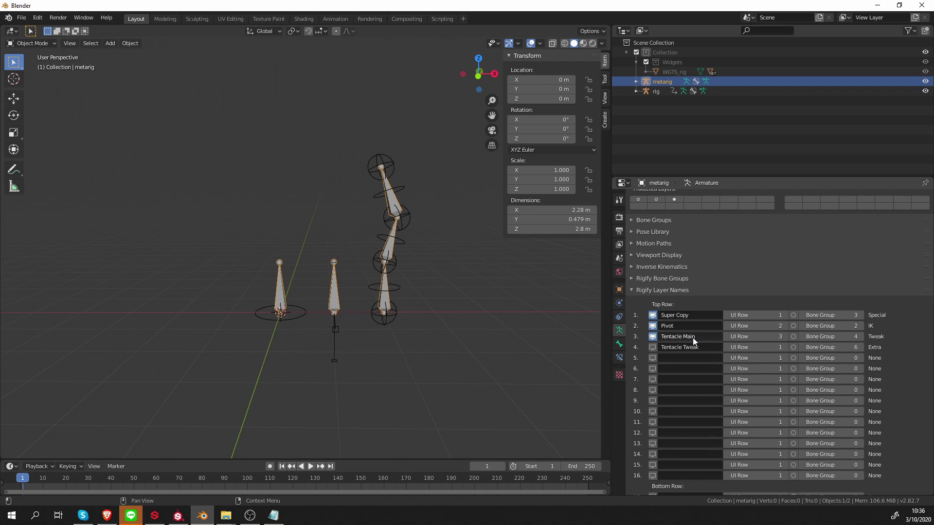
click(784, 347)
click(785, 348)
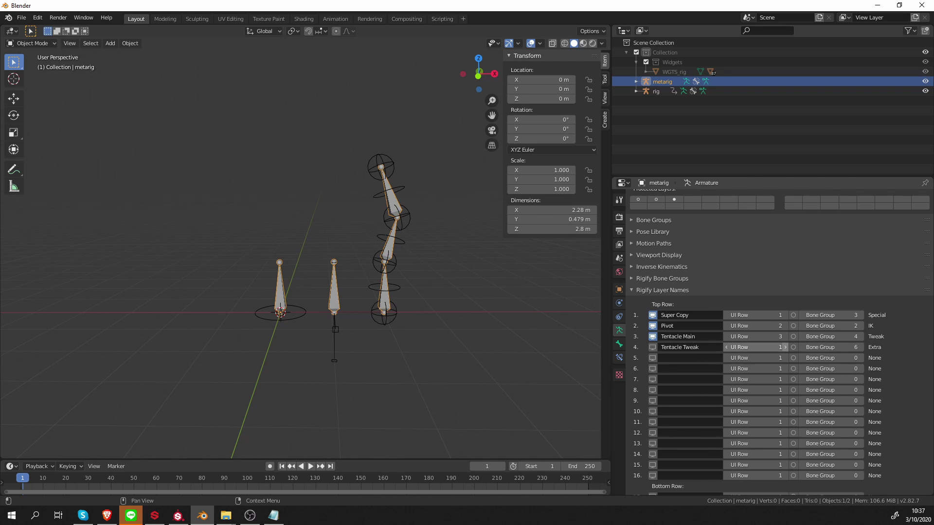
- Generate the rig from metarig, then toggle Super Copy and Pivot layers off and on
scroll(777, 419, down, 10)
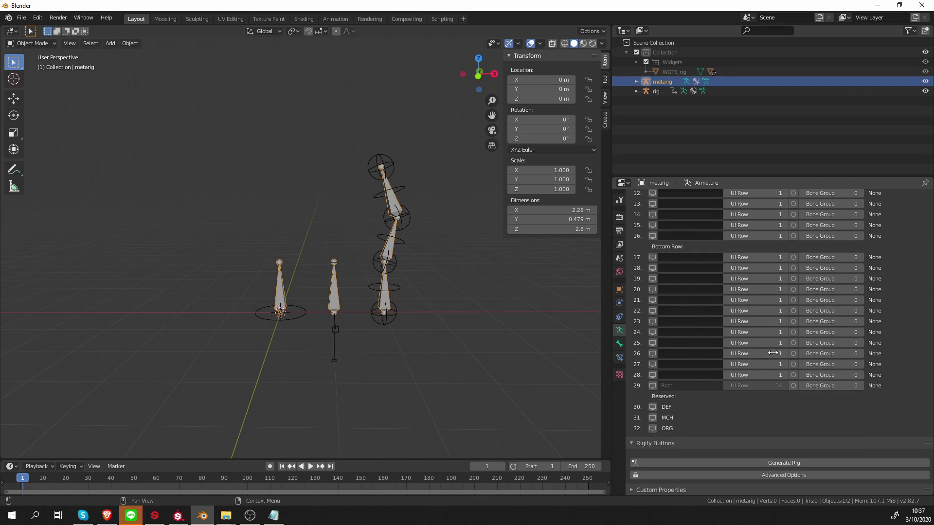
click(766, 463)
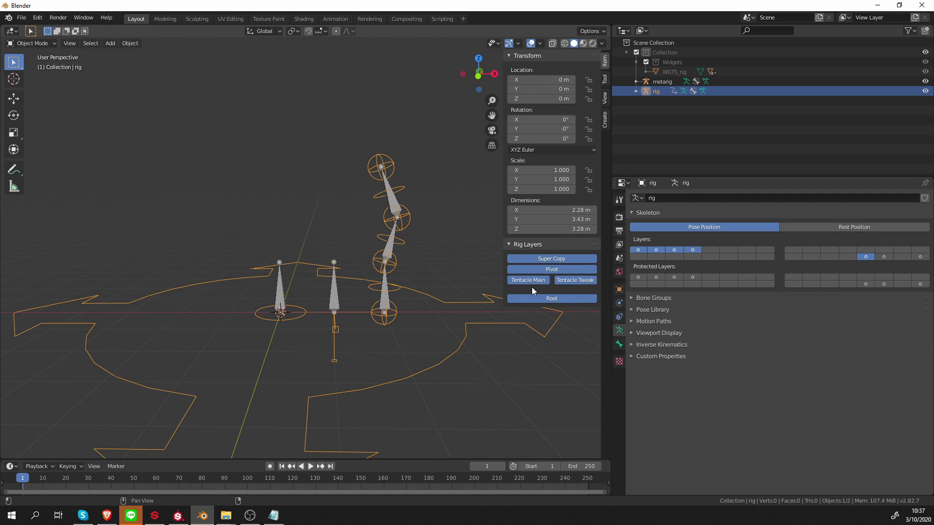
click(552, 258)
click(551, 269)
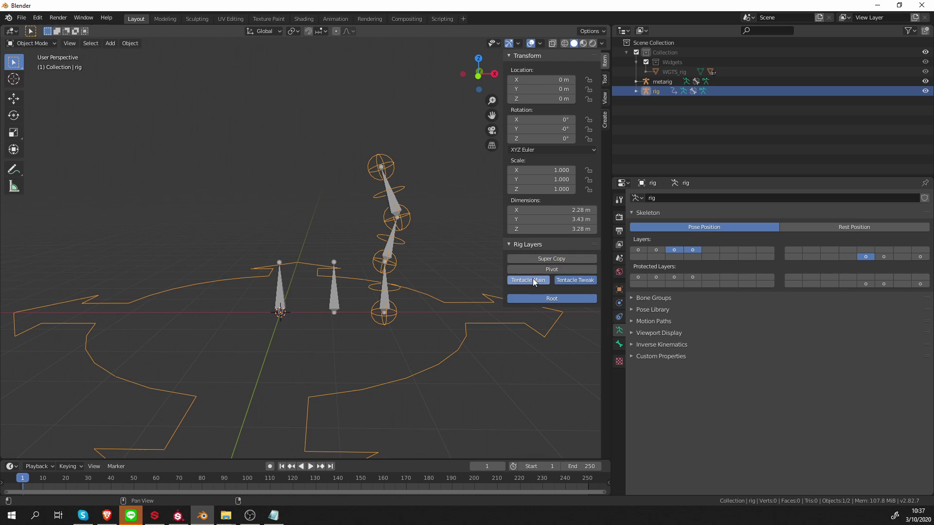
click(547, 269)
click(547, 259)
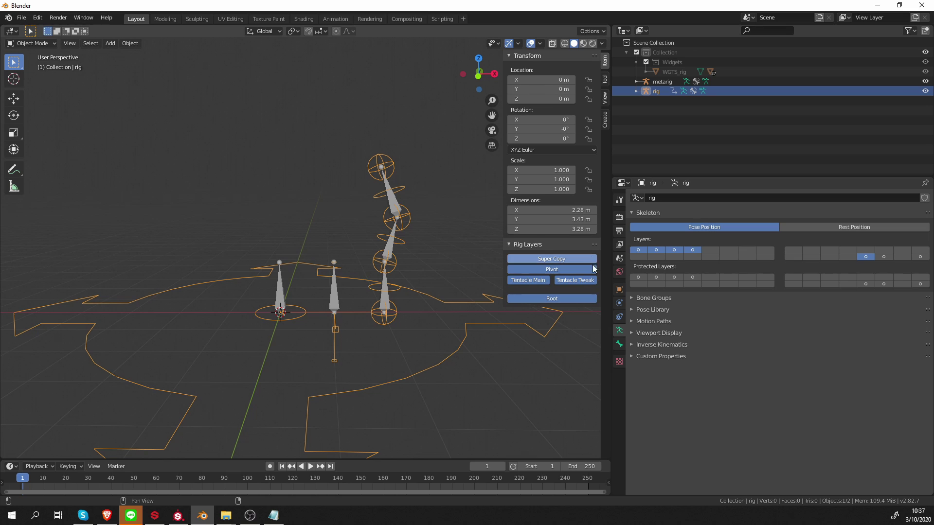
key(ctrl+Tab)
click(445, 346)
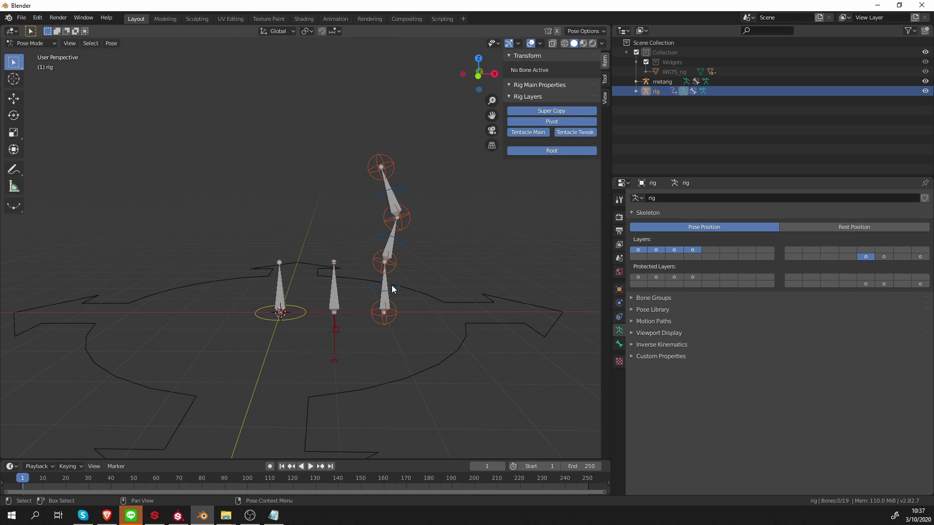
click(395, 271)
click(405, 253)
click(410, 226)
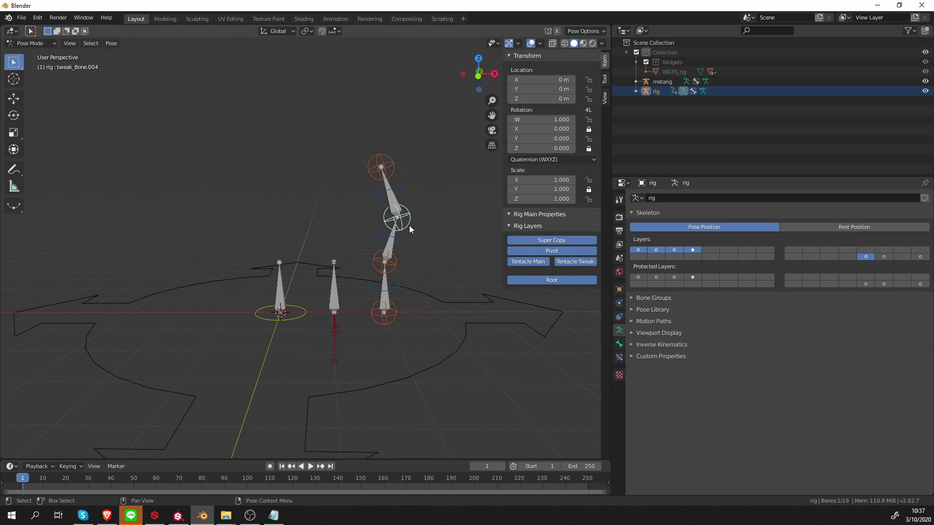
click(407, 194)
key(ctrl+Tab)
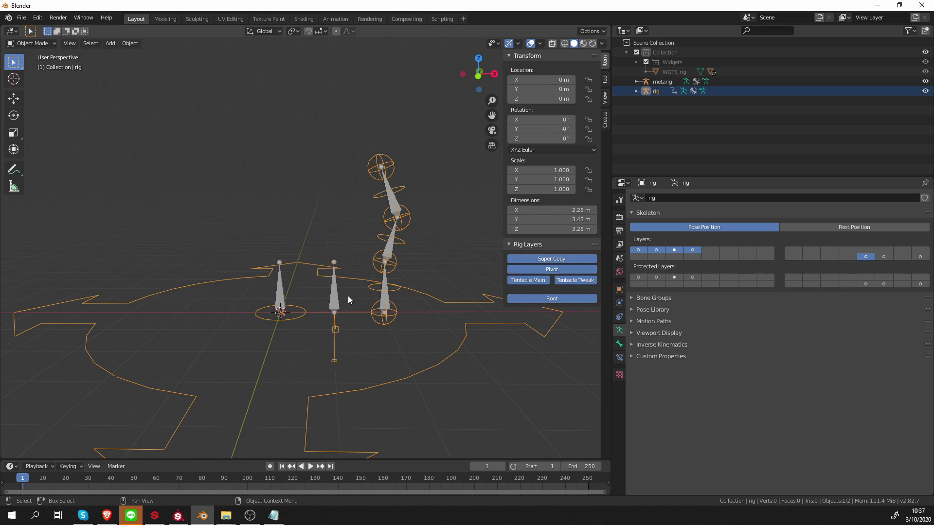